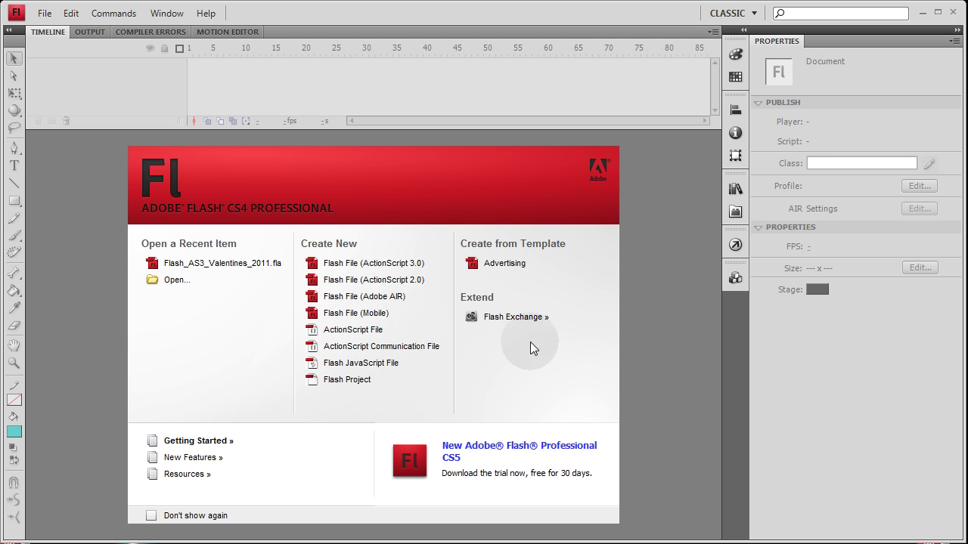
Create a new Flash File (ActionScript 3.0) from the Welcome Screen
click(387, 264)
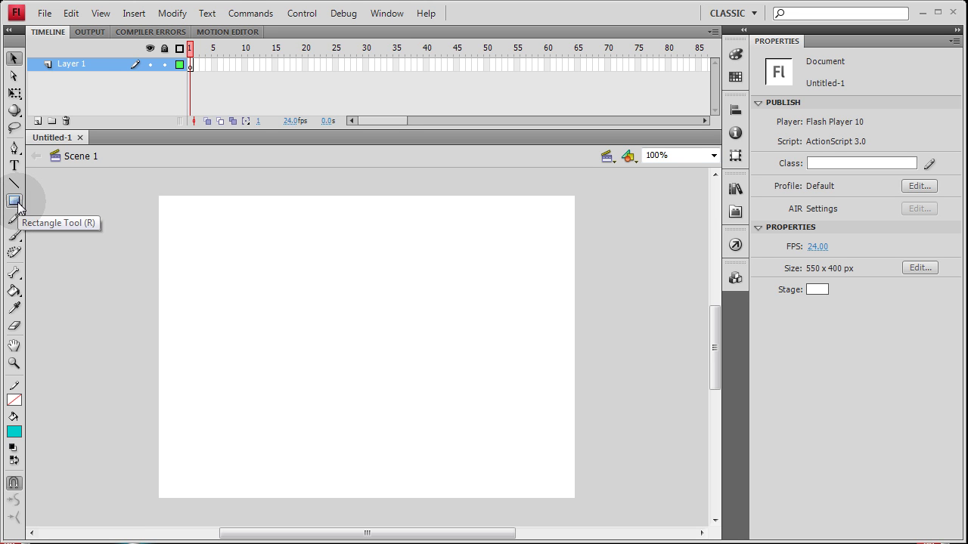
Draw a 206.95 x 70 px teal rectangle primitive with 9.70 corner radii
drag(17, 203, 117, 235)
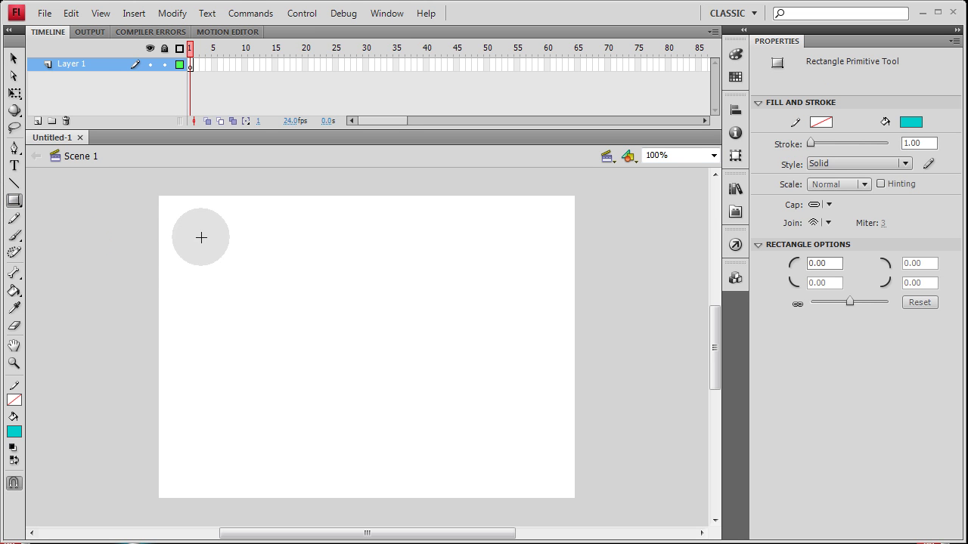
drag(192, 224, 348, 277)
drag(849, 365, 855, 368)
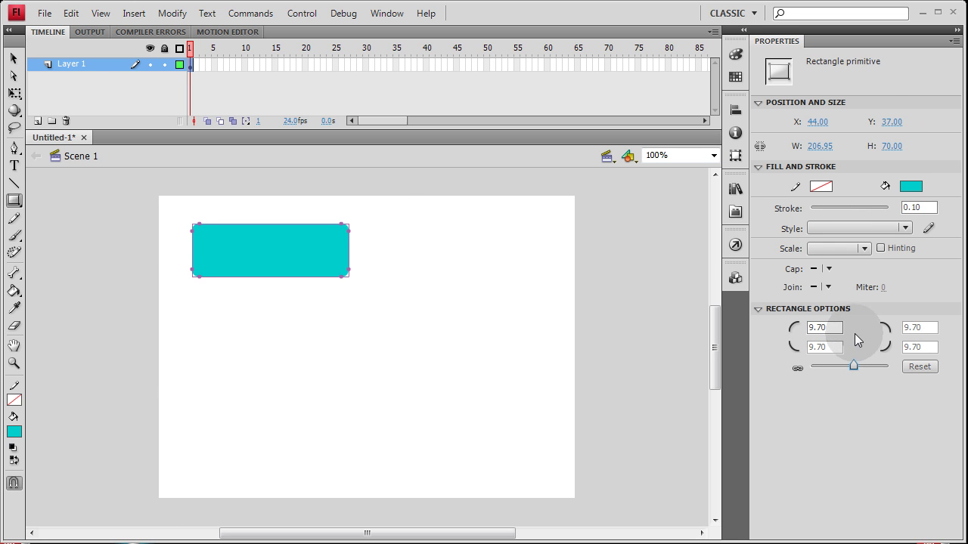
Convert the rectangle with F8 into the Button symbol Symbol 1 and open it for editing
right_click(273, 253)
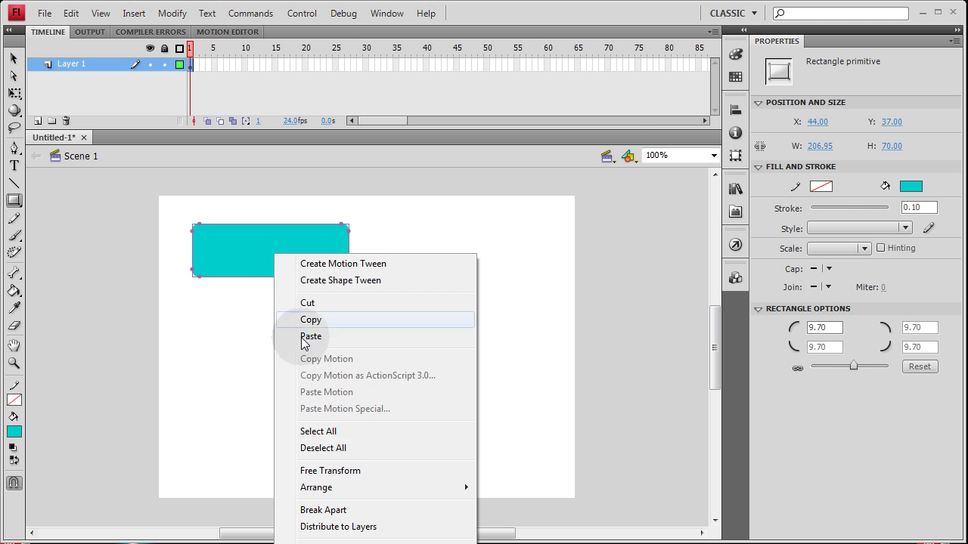
key(F8)
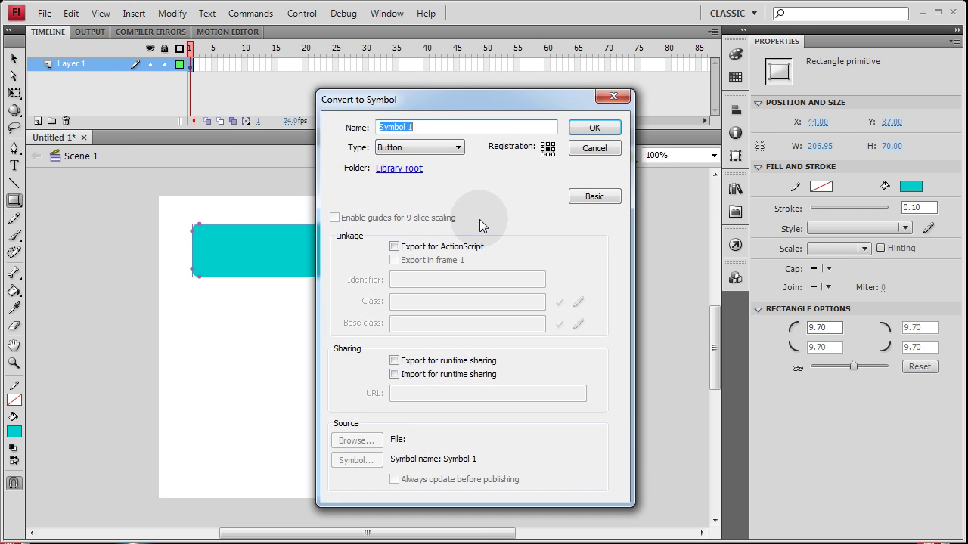
click(457, 147)
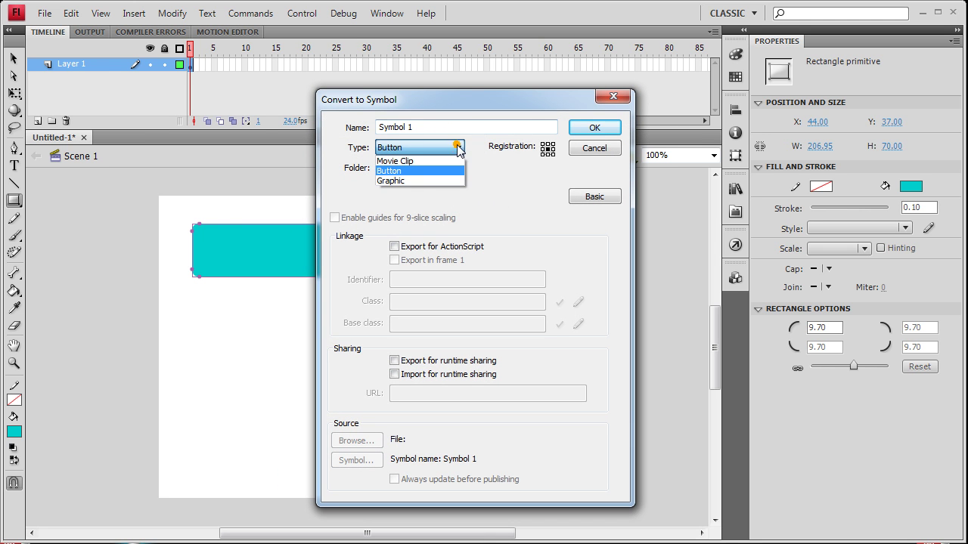
click(401, 161)
click(412, 148)
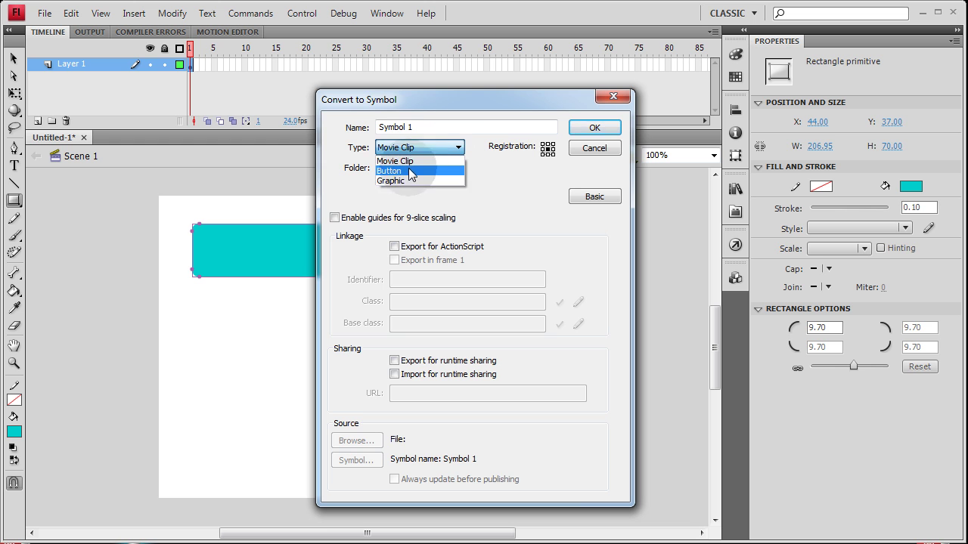
click(398, 171)
click(597, 128)
key(v)
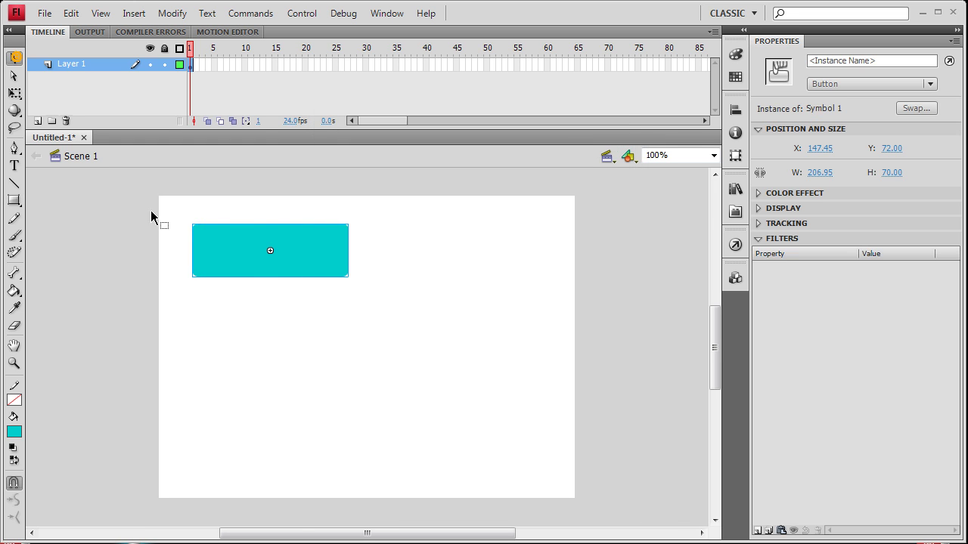
click(243, 251)
double_click(244, 253)
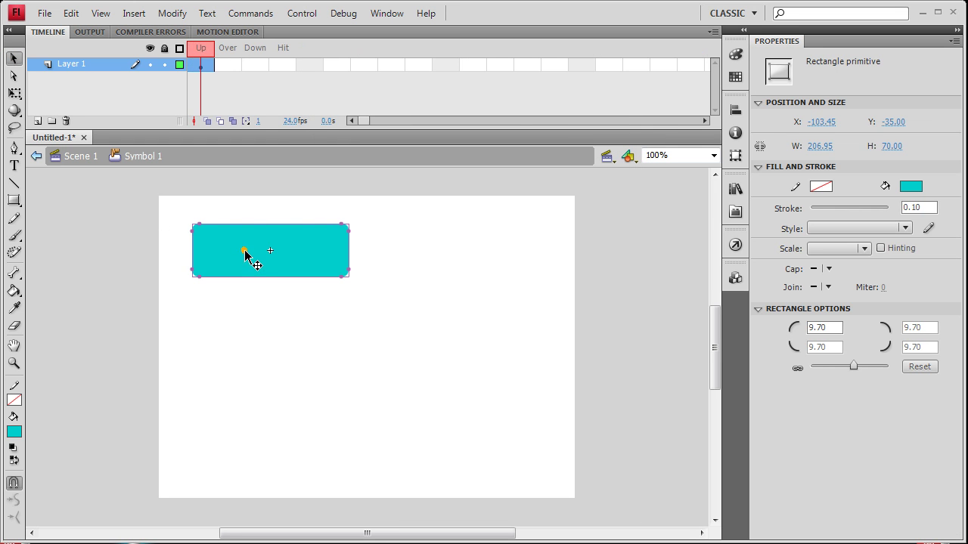
Add an Over keyframe and a new layer above the rectangle's layer
click(224, 65)
key(F6)
drag(223, 66, 55, 132)
click(37, 121)
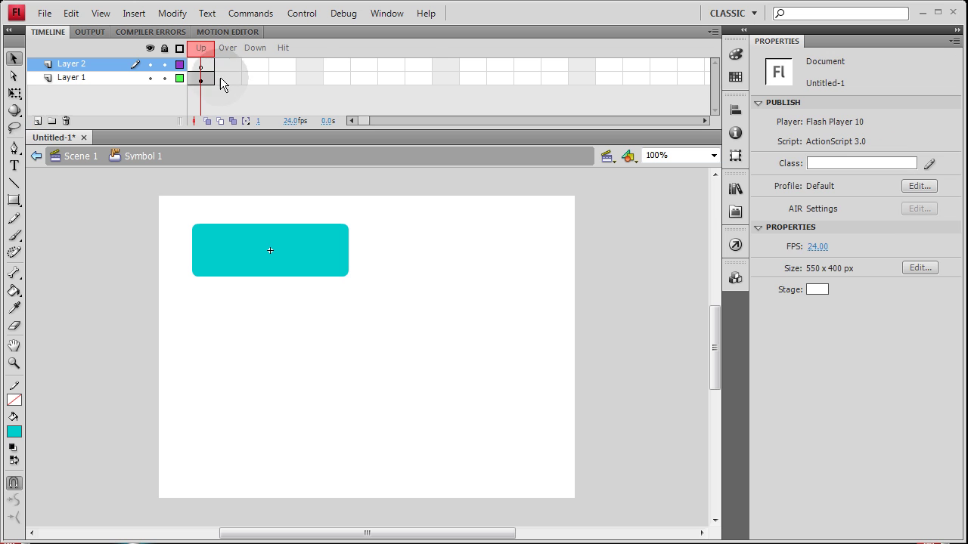
click(119, 112)
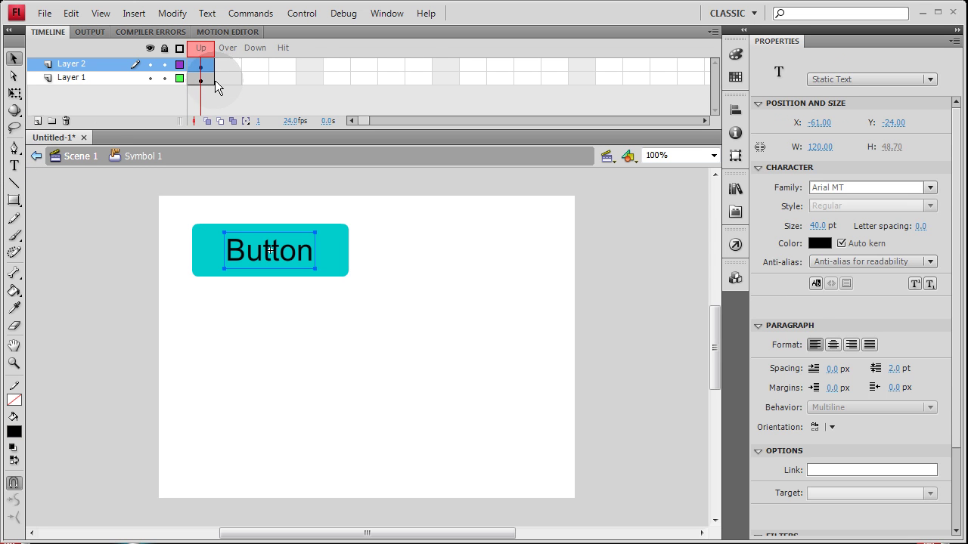
click(224, 80)
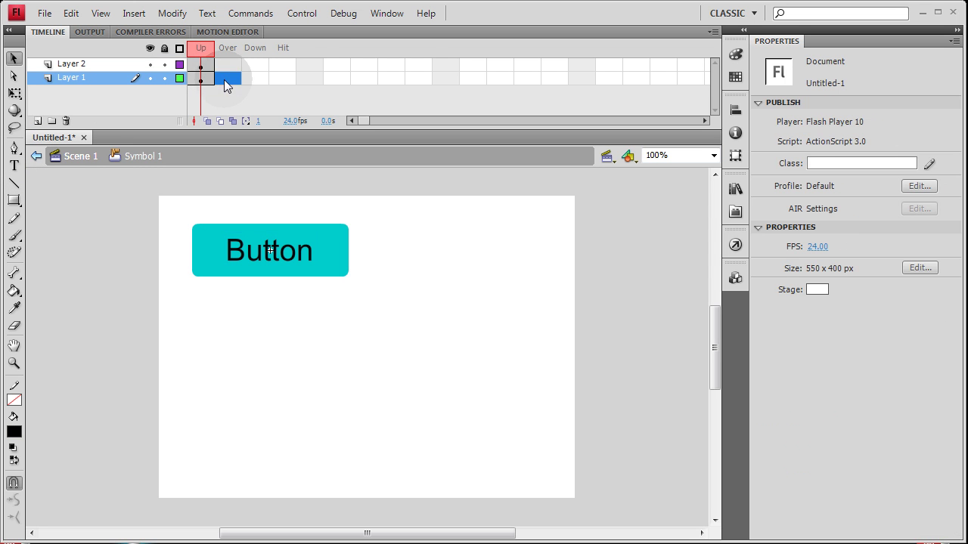
Rename the rectangle's layer to 'base' and the upper layer to 'text'
double_click(81, 81)
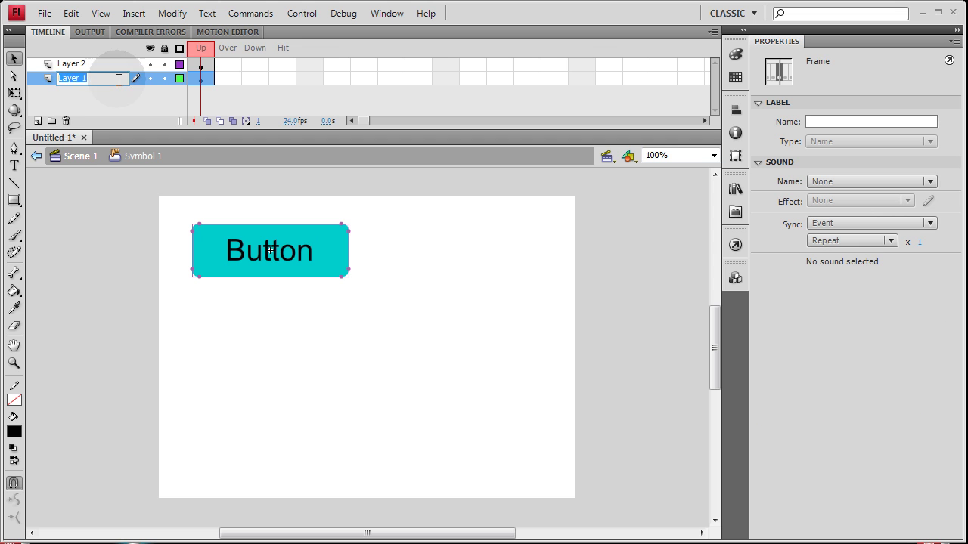
text(base)
key(Return)
click(83, 64)
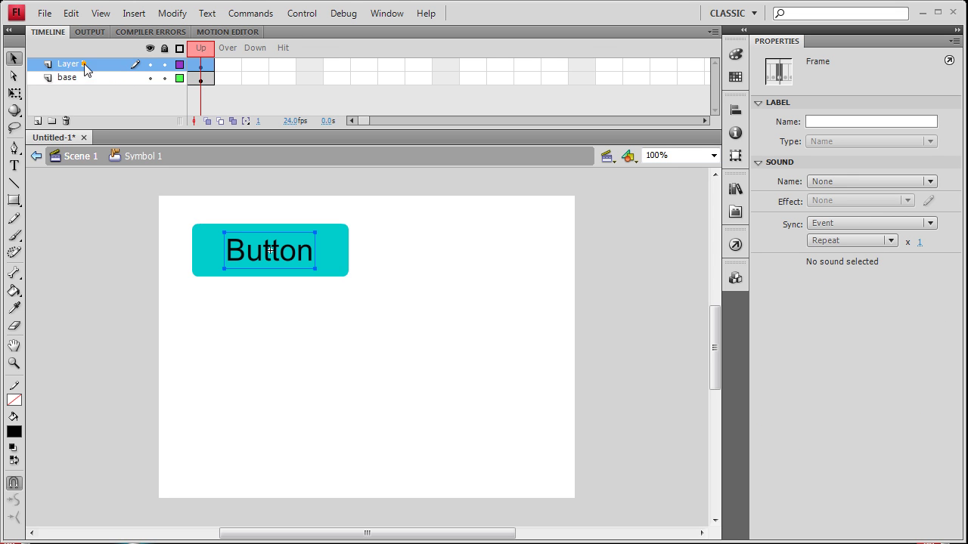
double_click(85, 64)
text(text)
click(81, 81)
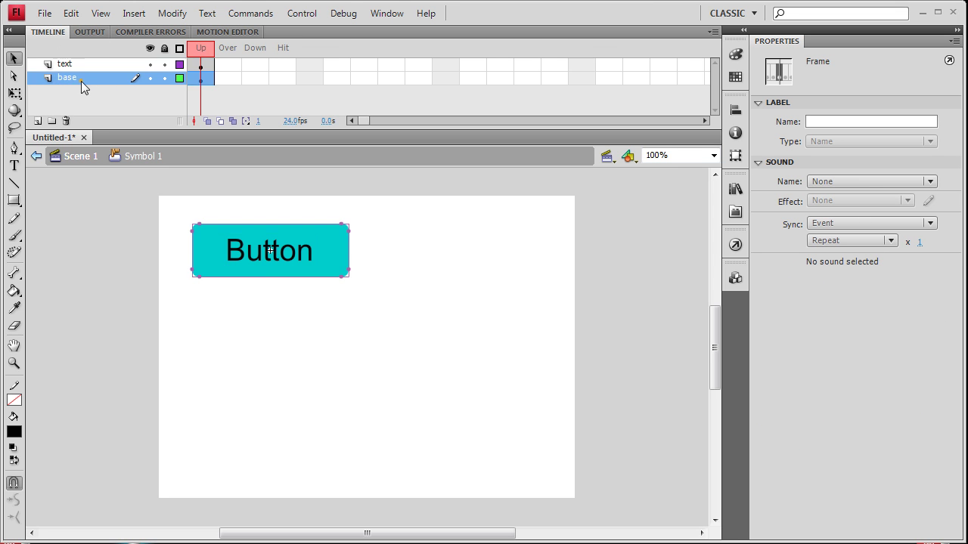
click(227, 78)
Insert Over and Down keyframes on the base layer and a Down keyframe on the text layer
key(F6)
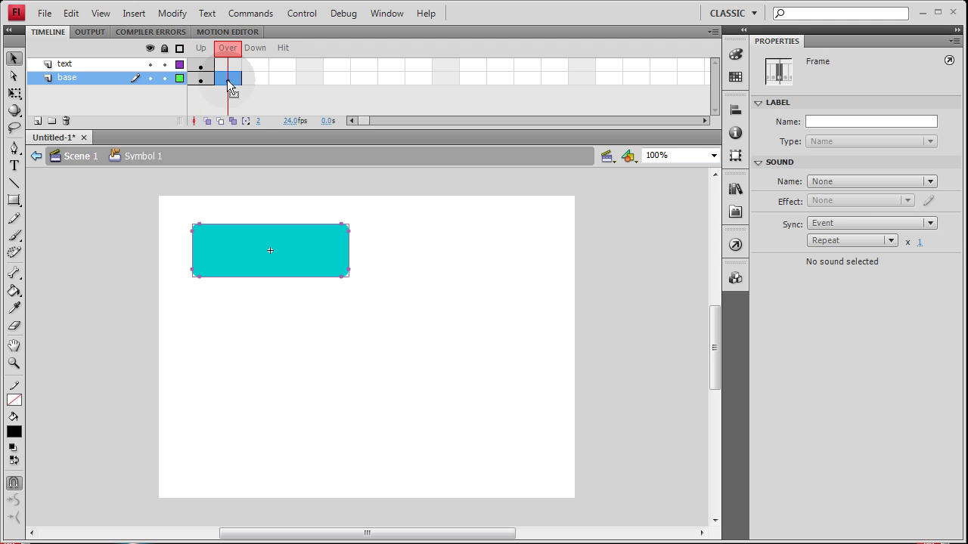
click(256, 78)
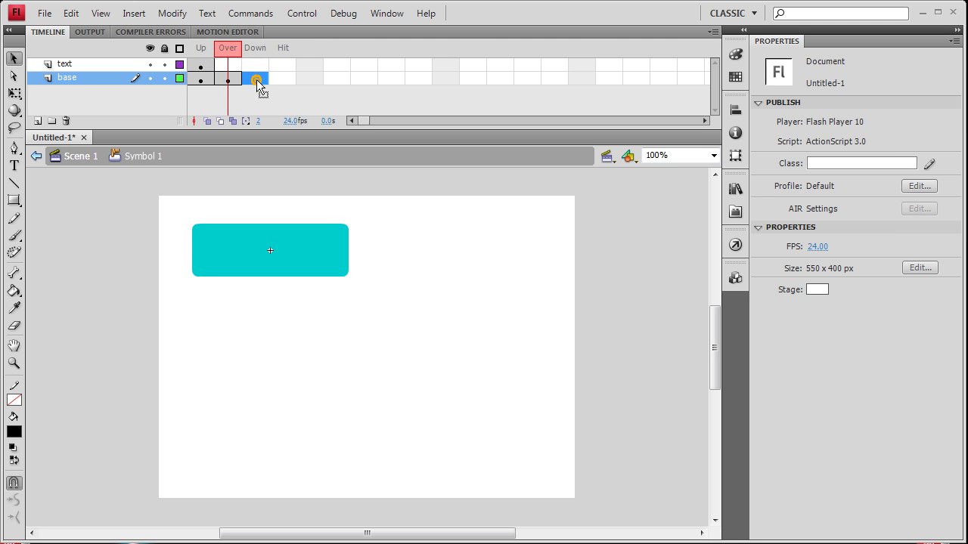
key(F6)
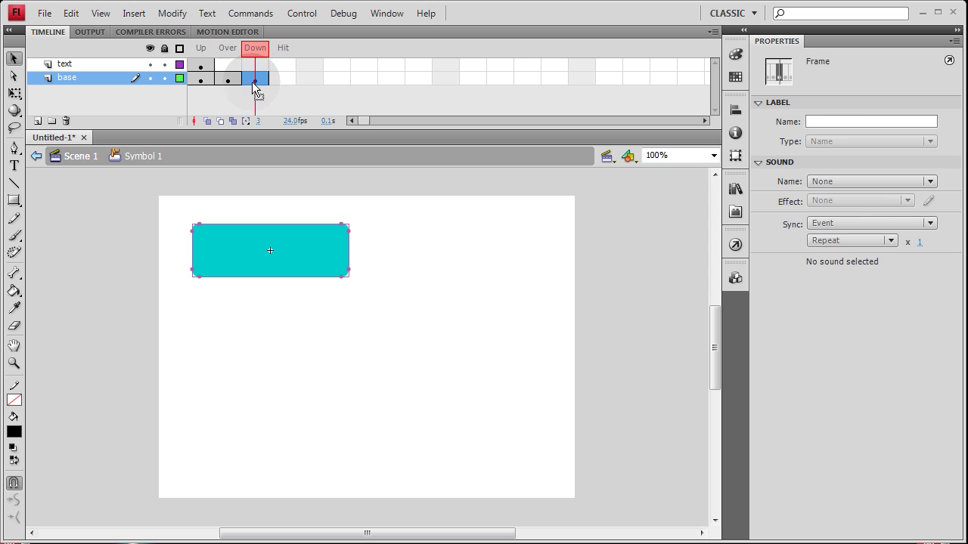
click(262, 65)
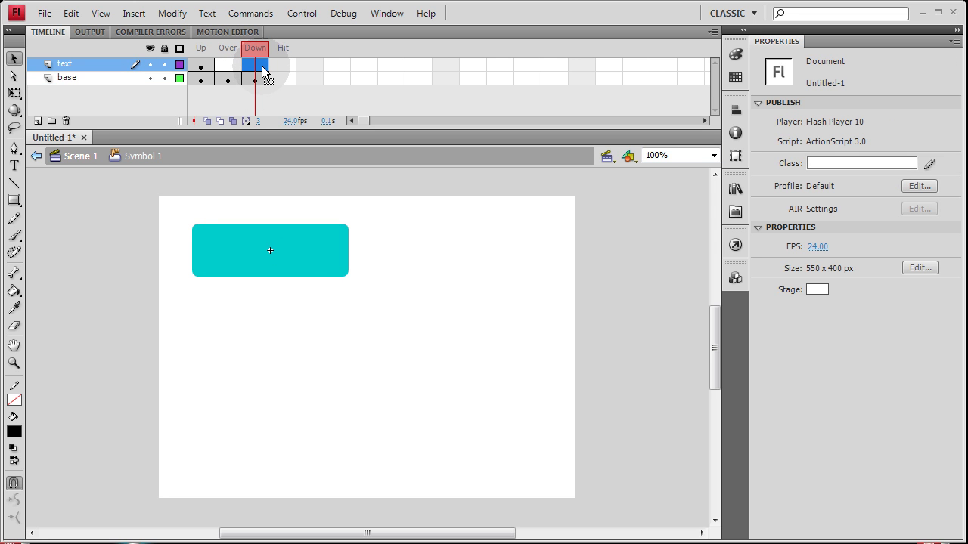
key(F6)
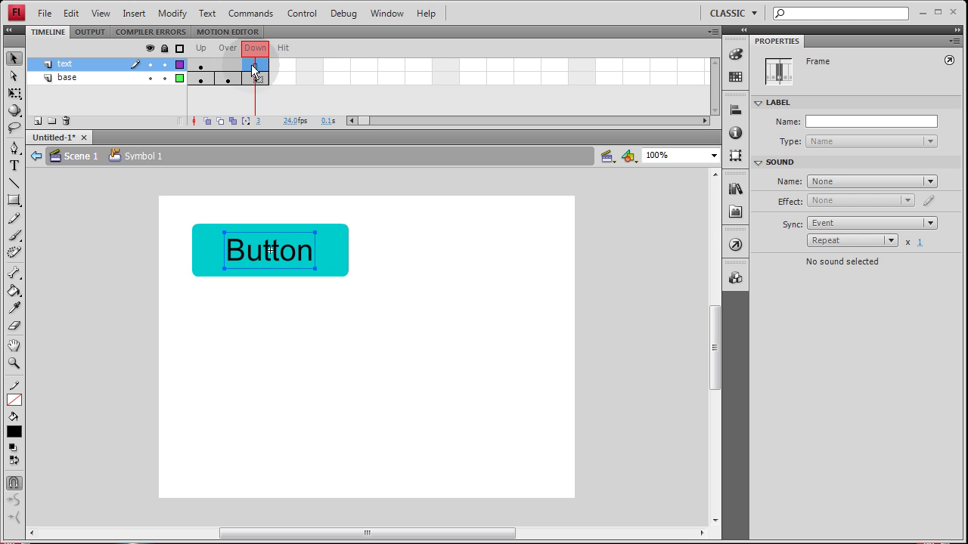
Give the Over-state rectangle a brighter cyan fill
click(227, 78)
click(341, 241)
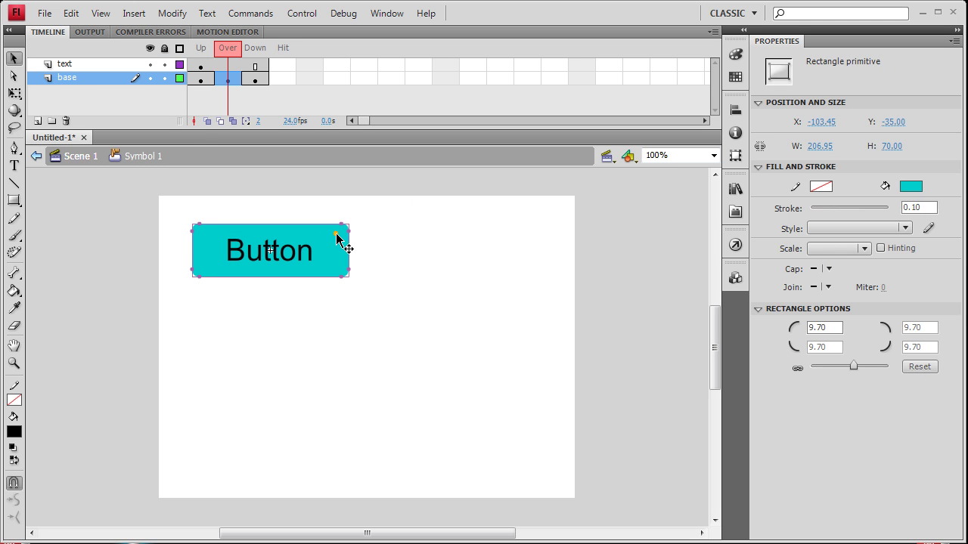
click(910, 186)
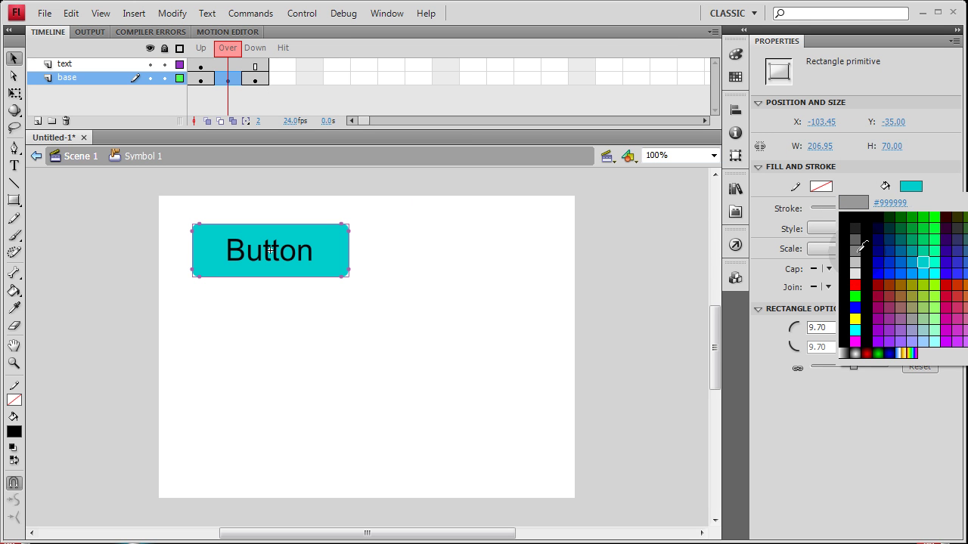
click(931, 276)
click(663, 272)
Add a new layer above the text layer and name it 'sound'
click(64, 64)
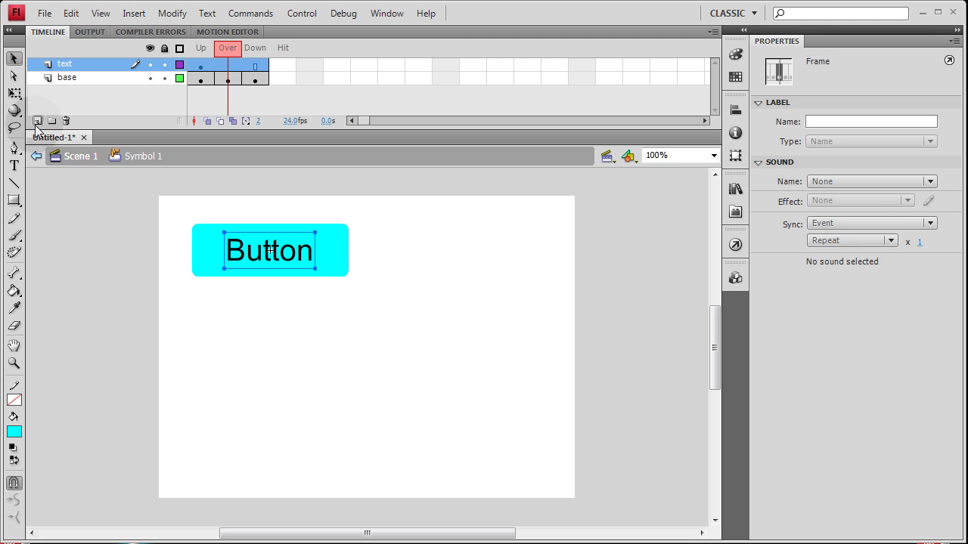
click(37, 121)
double_click(66, 64)
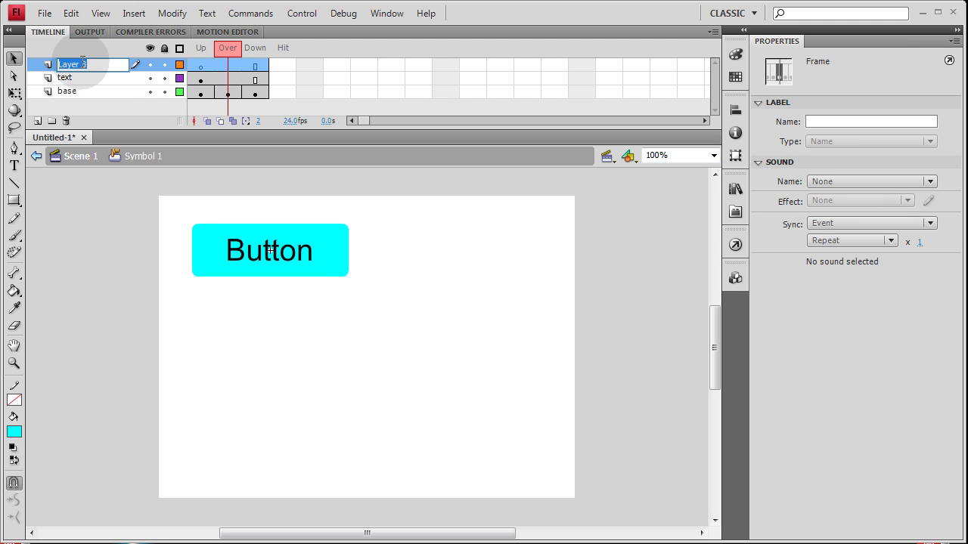
text(sound)
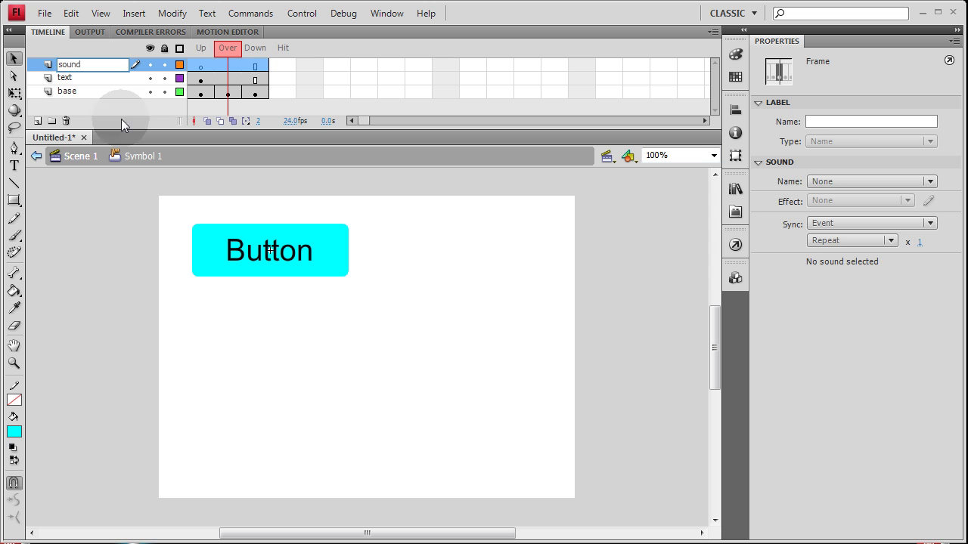
click(104, 206)
Insert a blank keyframe (F7) on the sound layer's Down frame
click(231, 67)
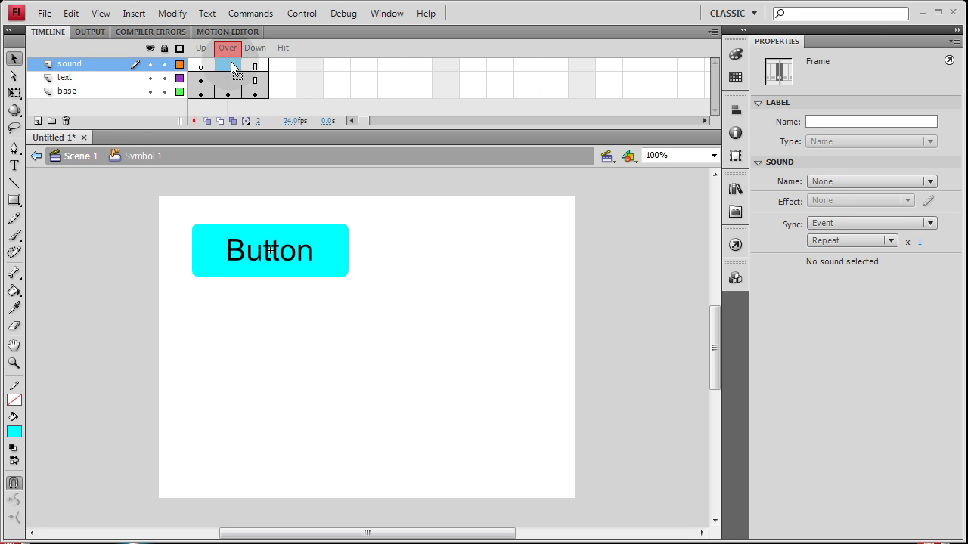
click(256, 67)
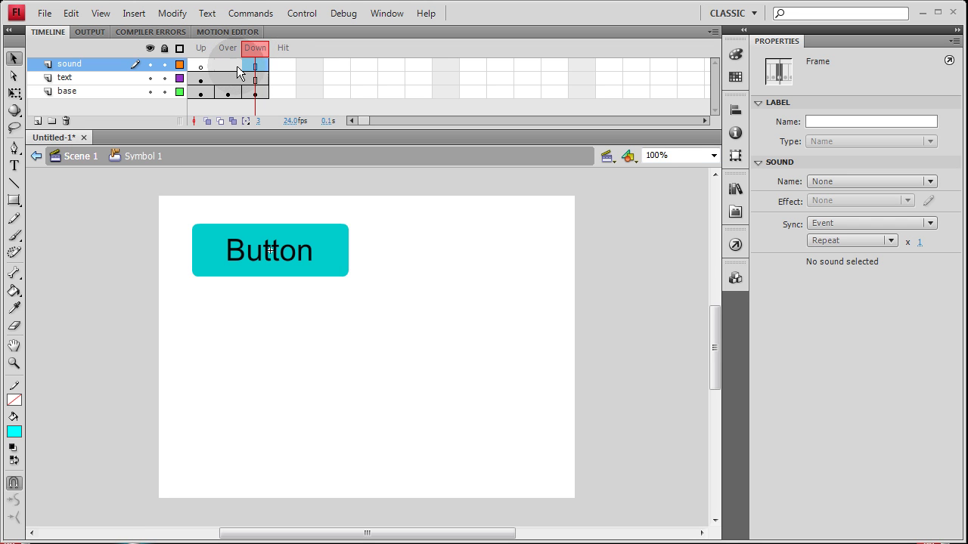
key(F7)
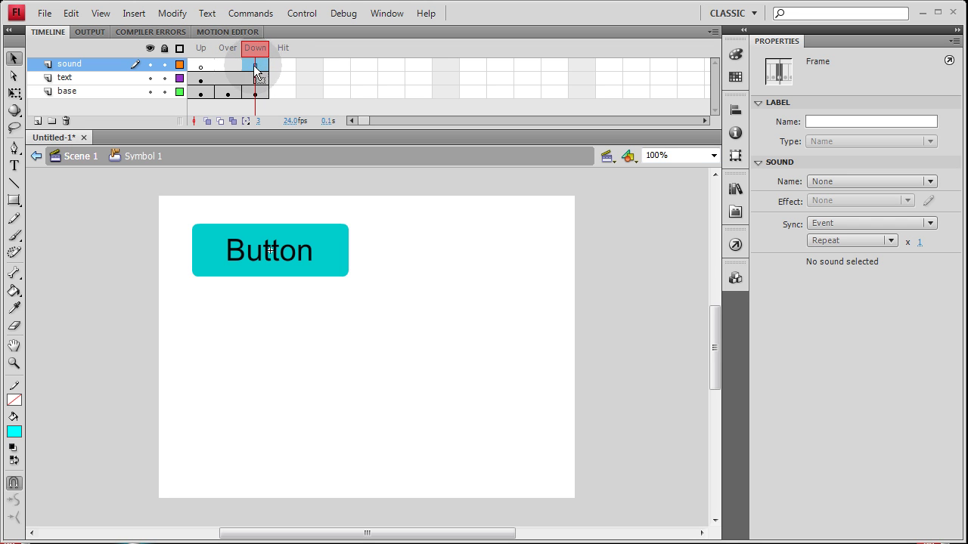
key(F7)
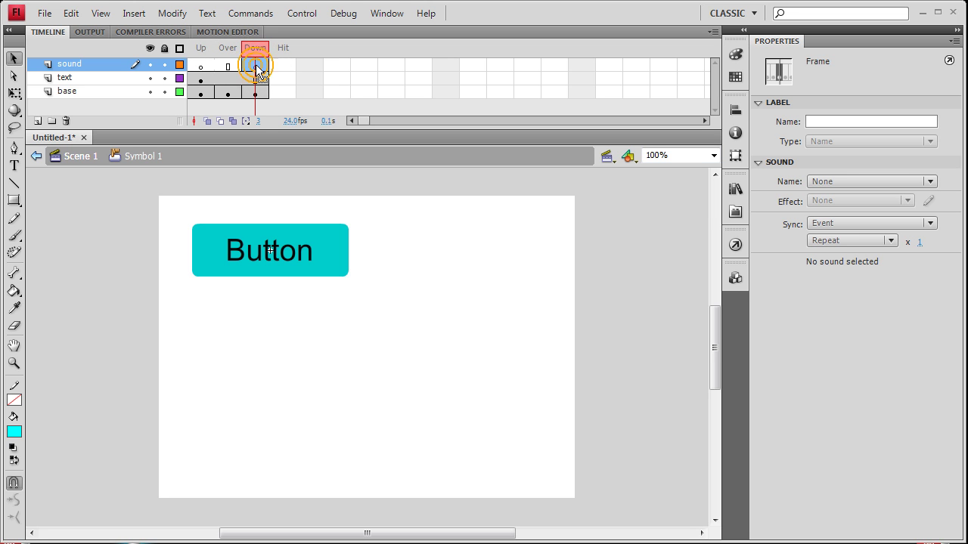
Import SWOOSHFAST from the MyFlashSounds folder to the library
click(43, 13)
mouse_move(87, 261)
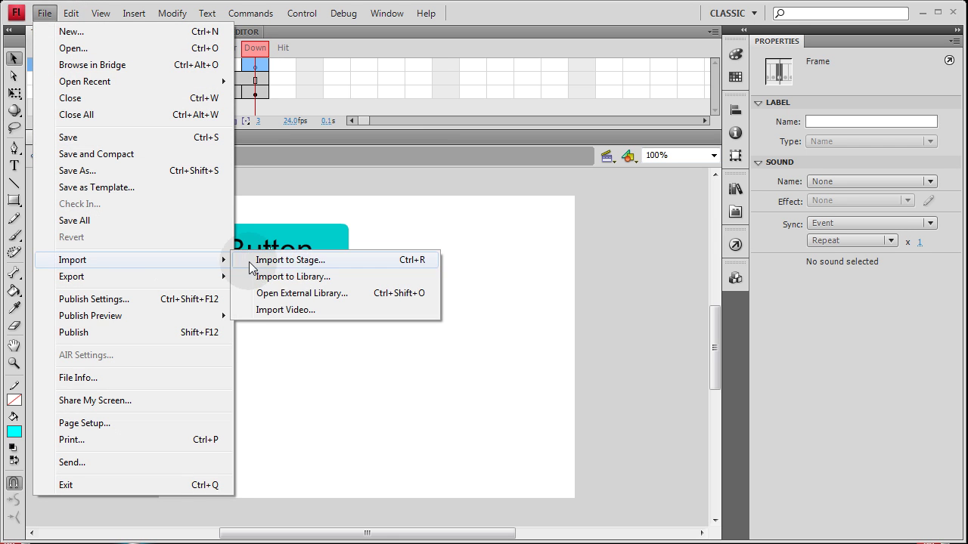
click(295, 276)
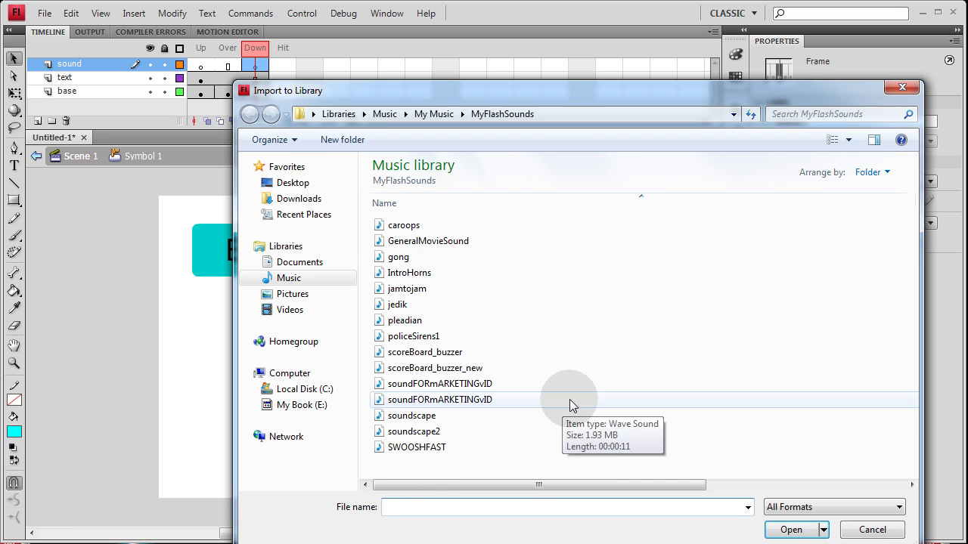
double_click(416, 448)
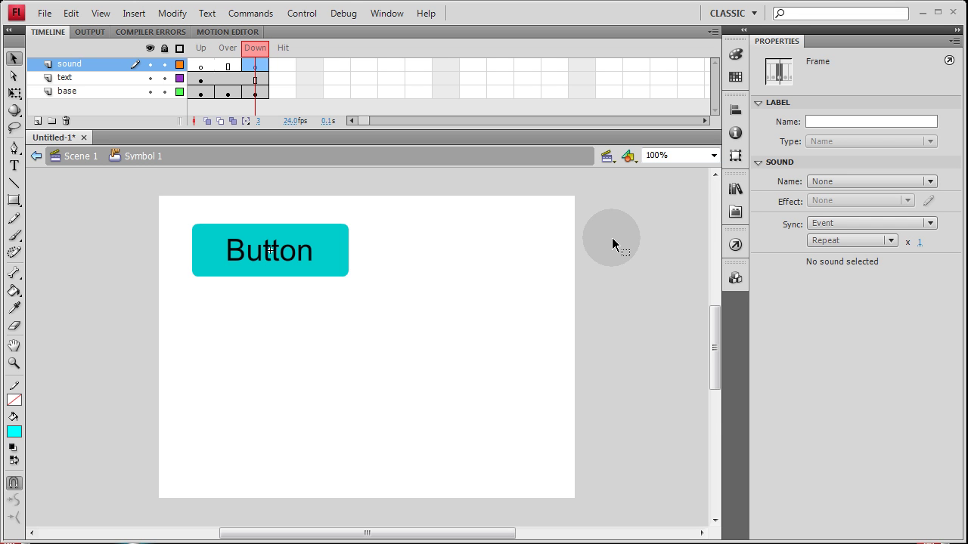
Drag SWOOSHFAST.wav from the Library onto the sound layer's Down frame
click(735, 277)
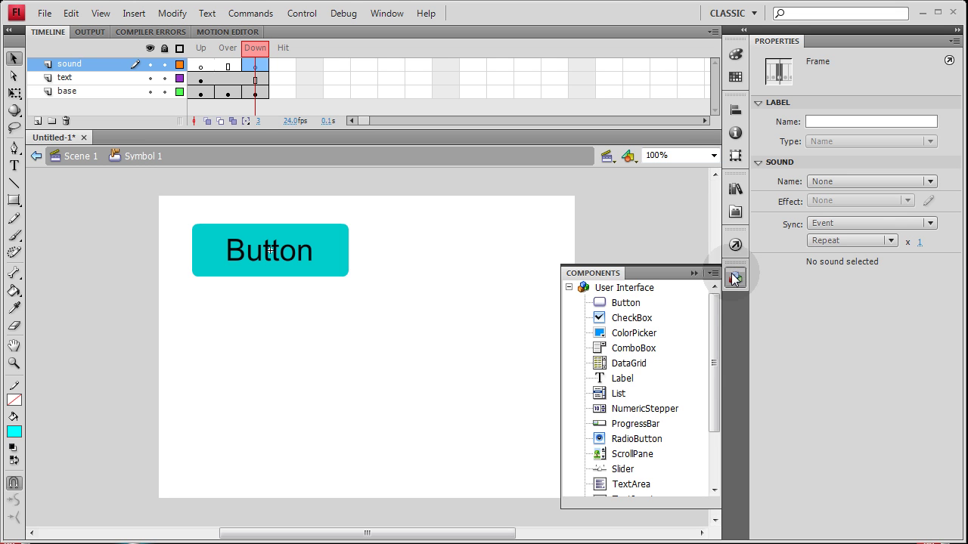
click(735, 277)
click(735, 189)
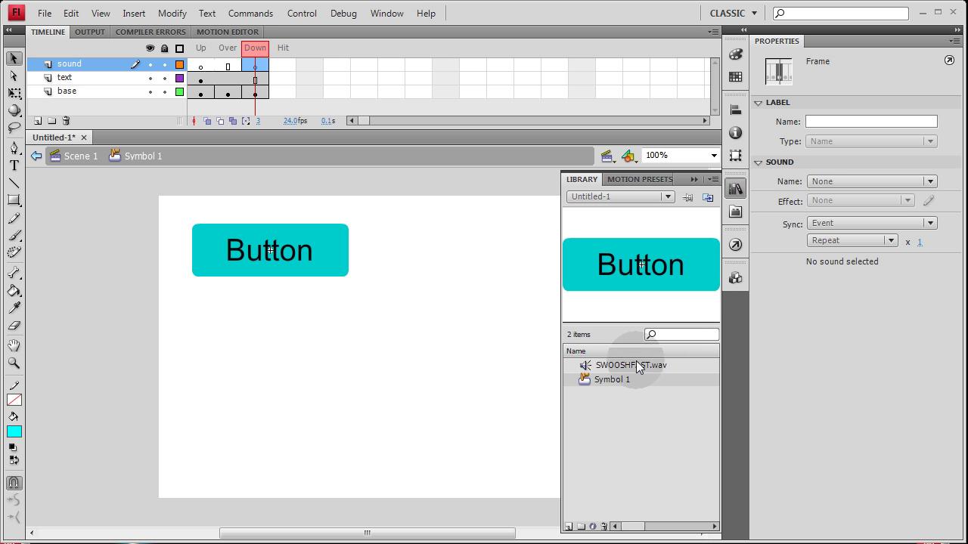
drag(620, 370, 258, 70)
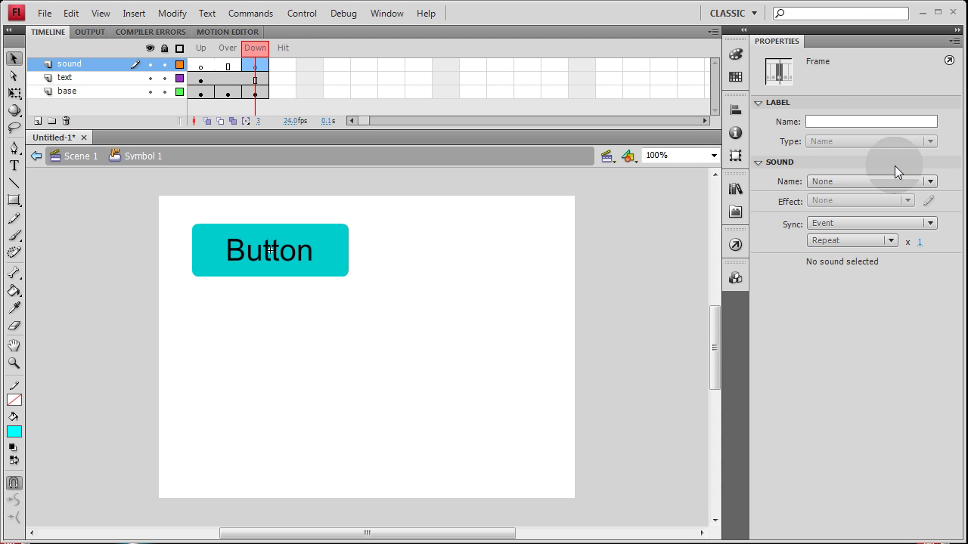
Set the Down frame's sound name to SWOOSHFAST.wav and test the movie with Ctrl+Enter
click(759, 163)
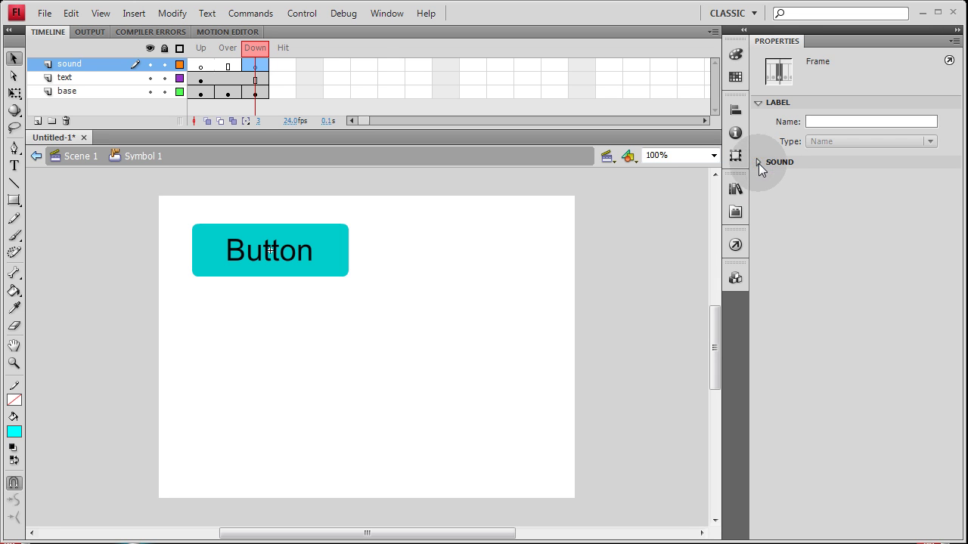
click(758, 162)
click(758, 162)
click(759, 162)
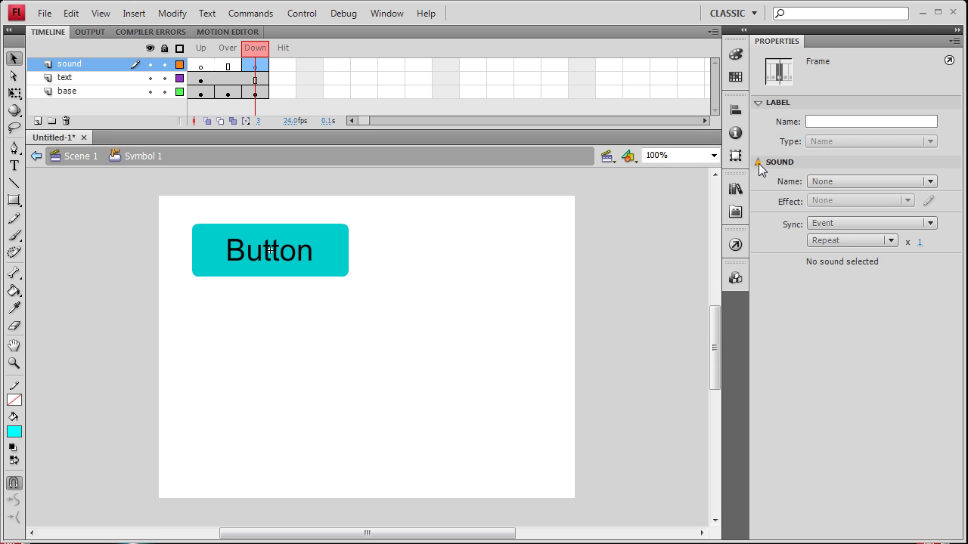
click(930, 182)
click(867, 217)
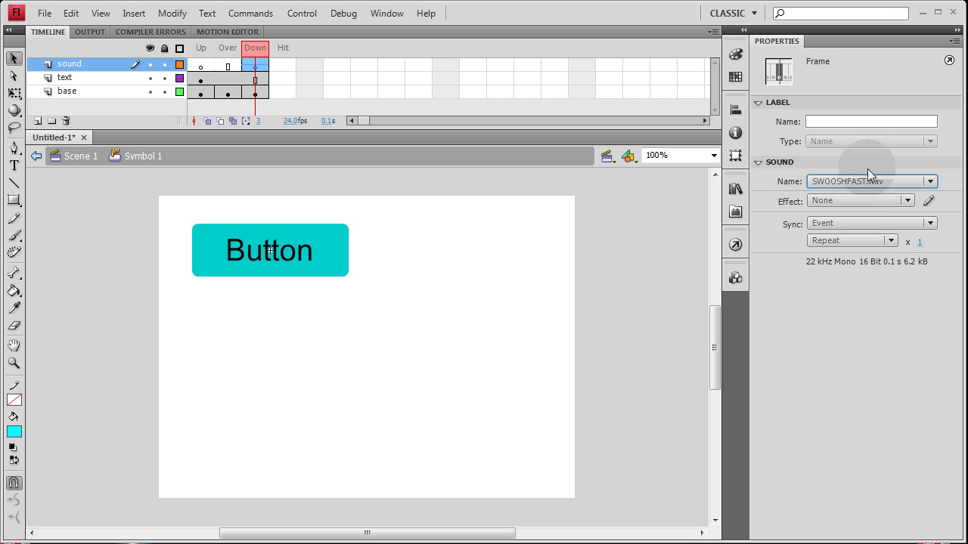
click(499, 301)
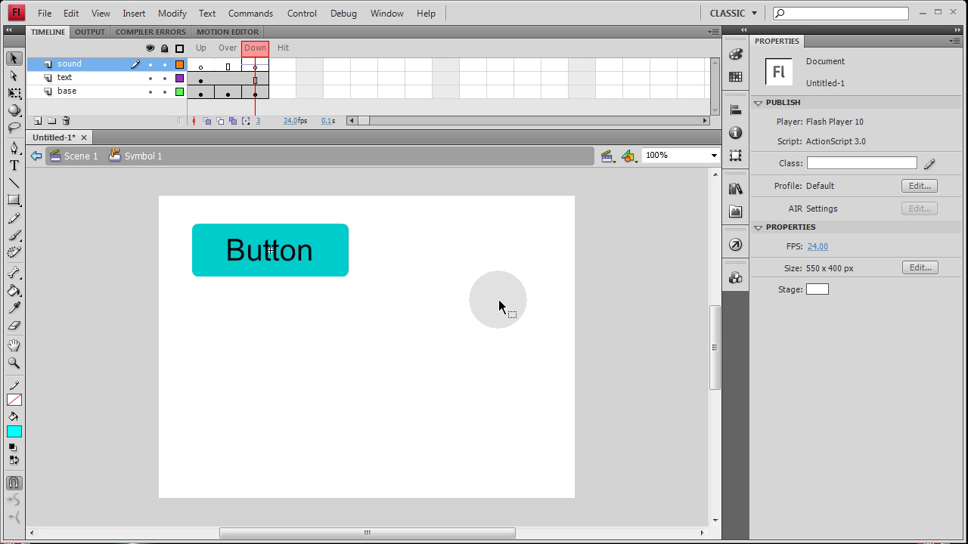
key(ctrl+Return)
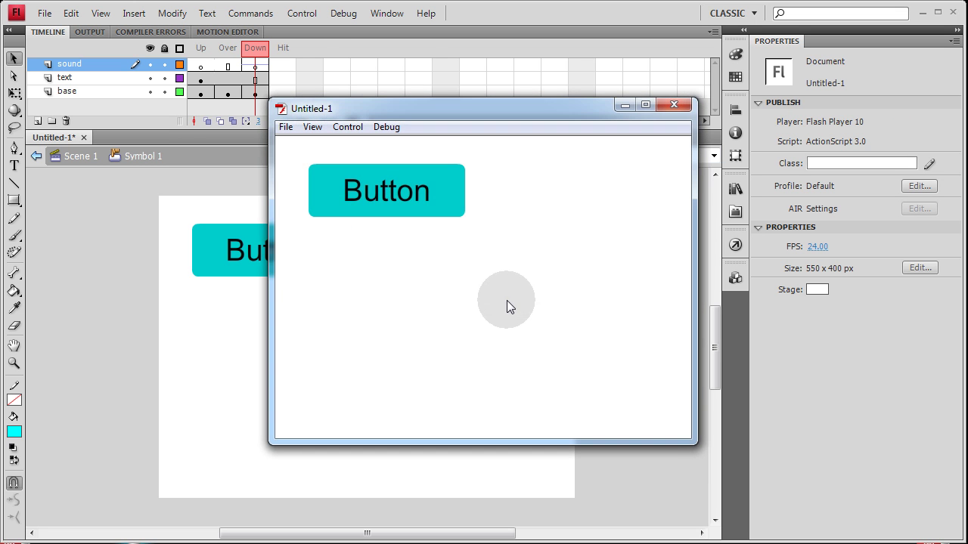
Press the test button three times to hear the swoosh, then close the test window
click(449, 200)
click(448, 200)
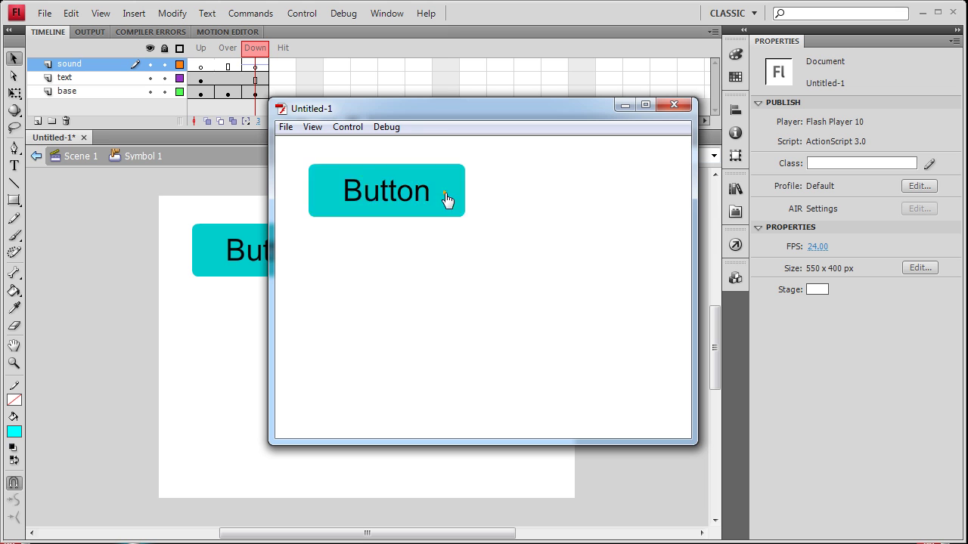
click(448, 200)
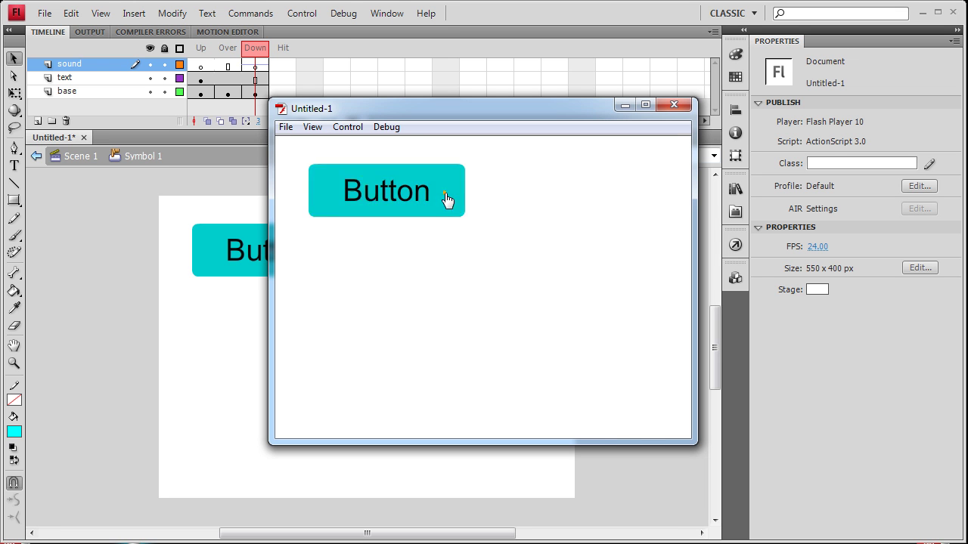
click(674, 104)
click(618, 245)
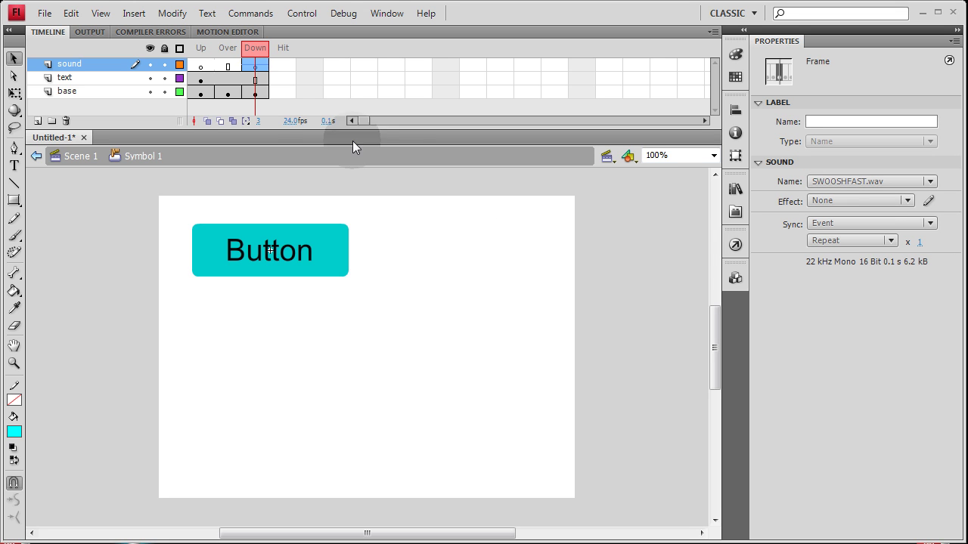
click(588, 236)
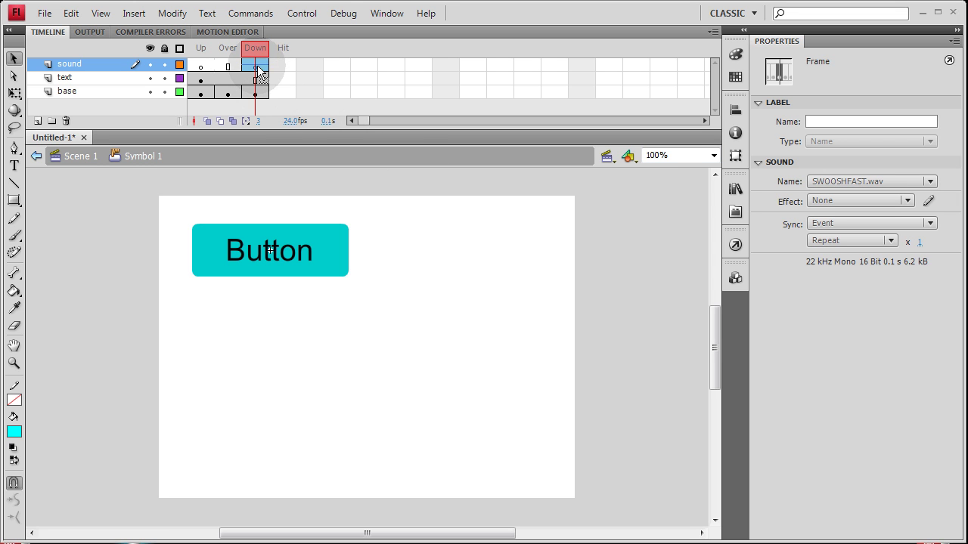
Leave the sound effect unset and drag the envelope's time-in marker to trim the swoosh's start
click(908, 201)
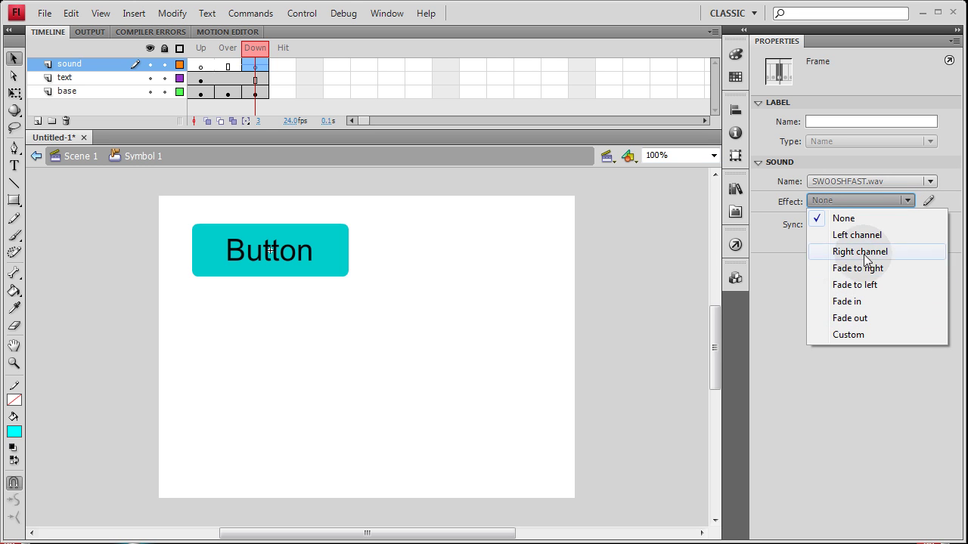
click(795, 300)
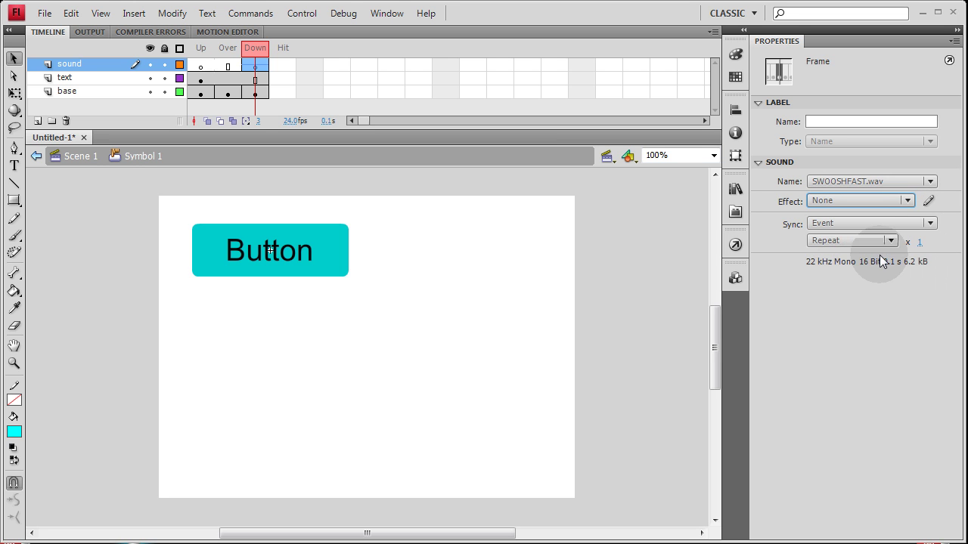
click(928, 202)
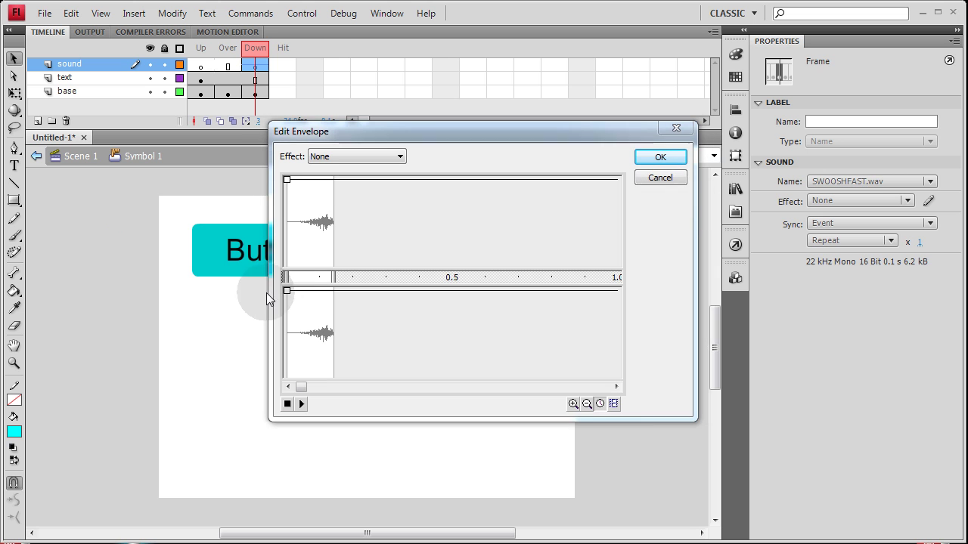
click(286, 278)
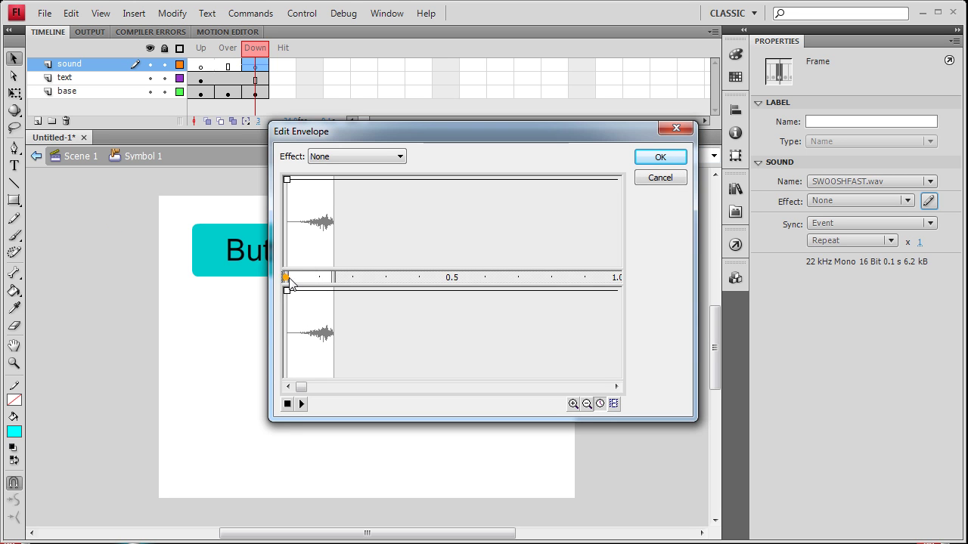
drag(298, 282, 315, 279)
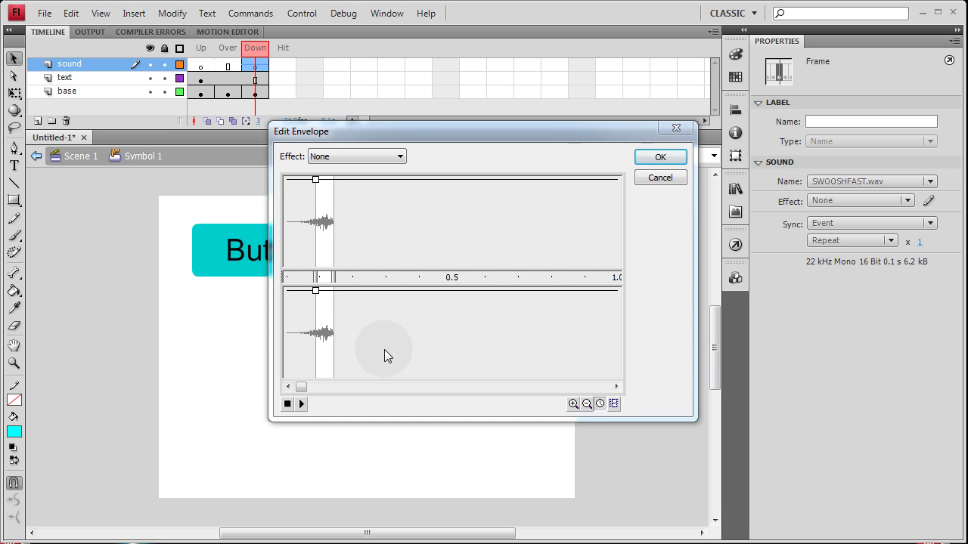
Preview the trimmed swoosh, cancel the envelope edit, and return to Scene 1
click(301, 404)
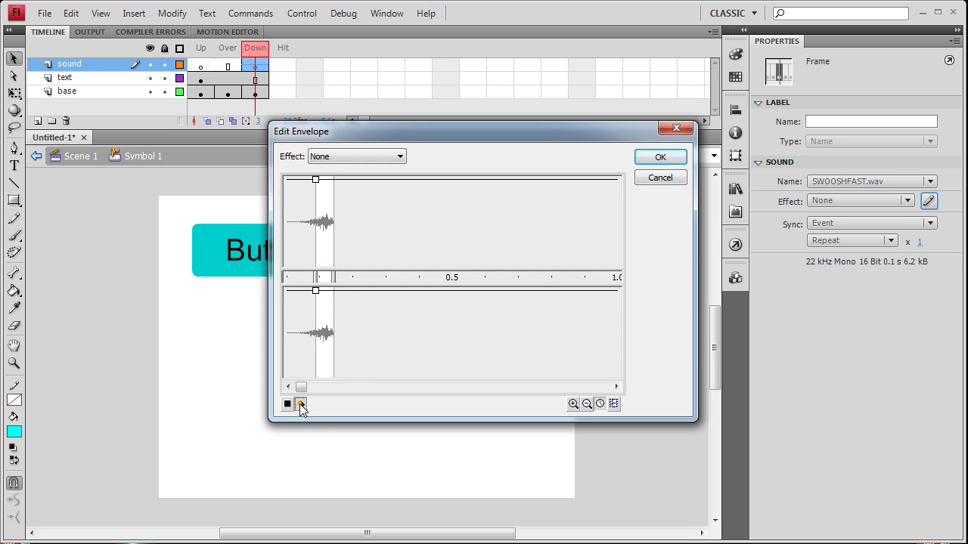
click(300, 404)
click(300, 404)
click(659, 178)
double_click(88, 276)
Close Untitled-1 discarding its changes and create a new Flash File (ActionScript 3.0)
click(132, 288)
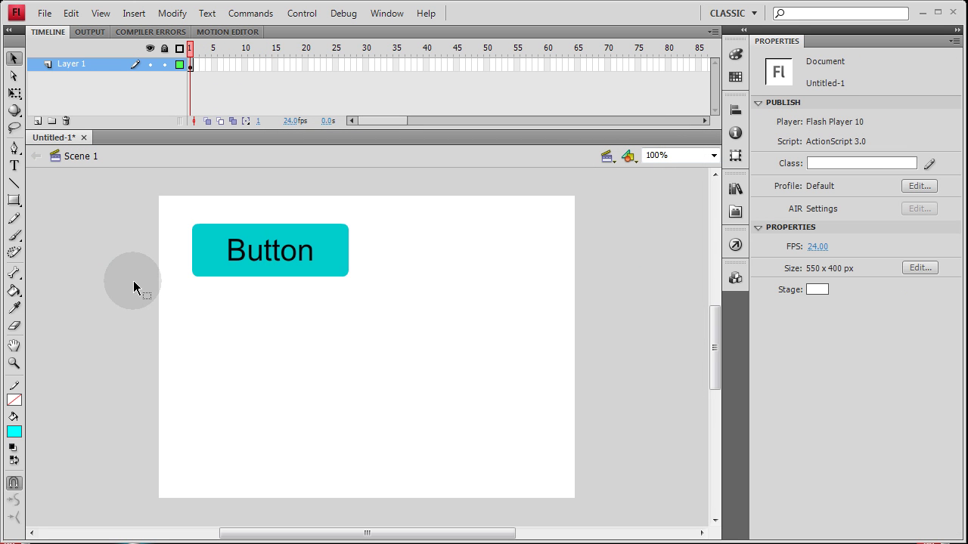
click(115, 288)
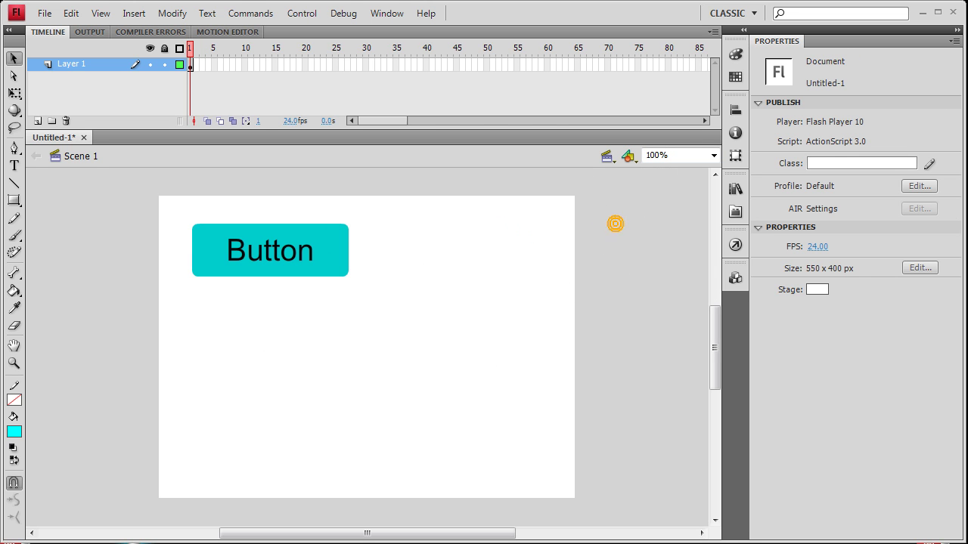
click(83, 137)
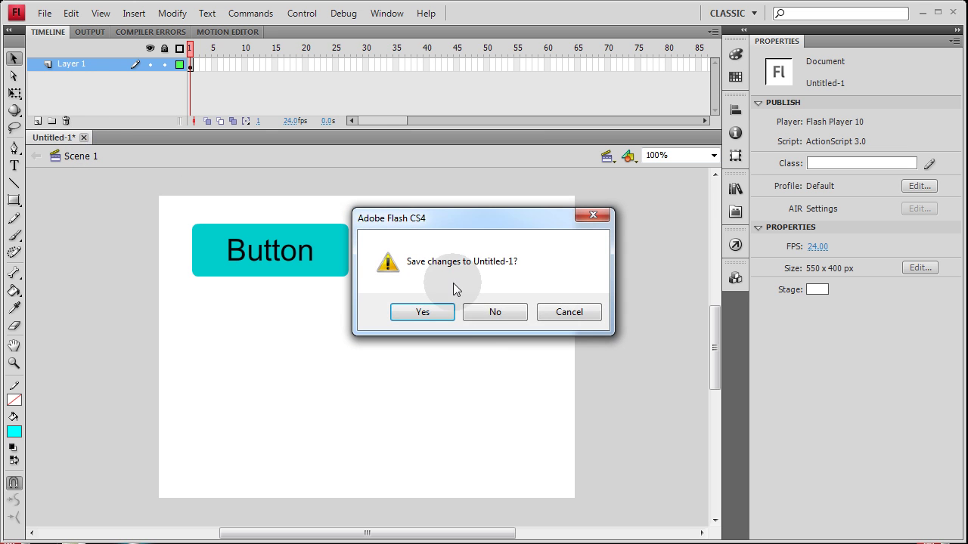
click(497, 312)
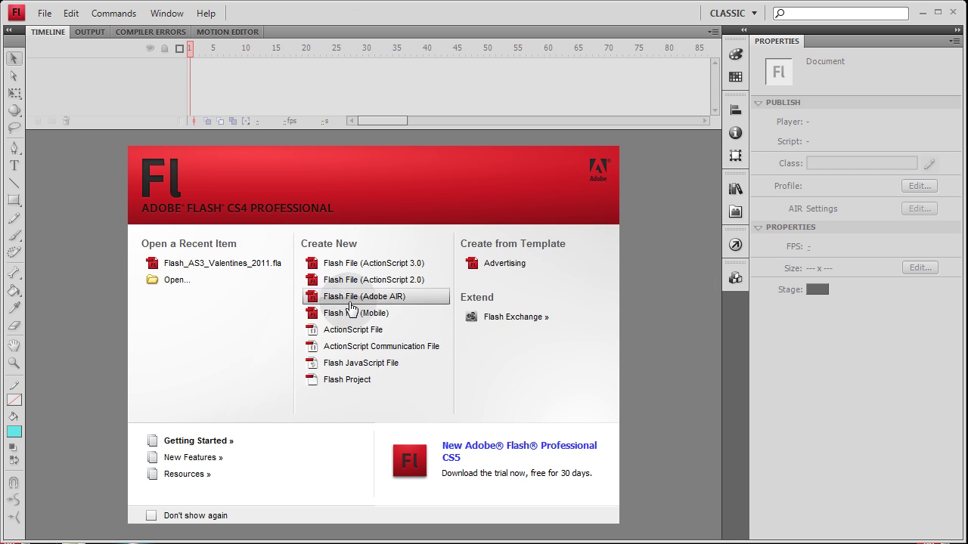
click(373, 263)
Test-play the red ball's motion tween, then scroll the timeline to frame 130
click(120, 293)
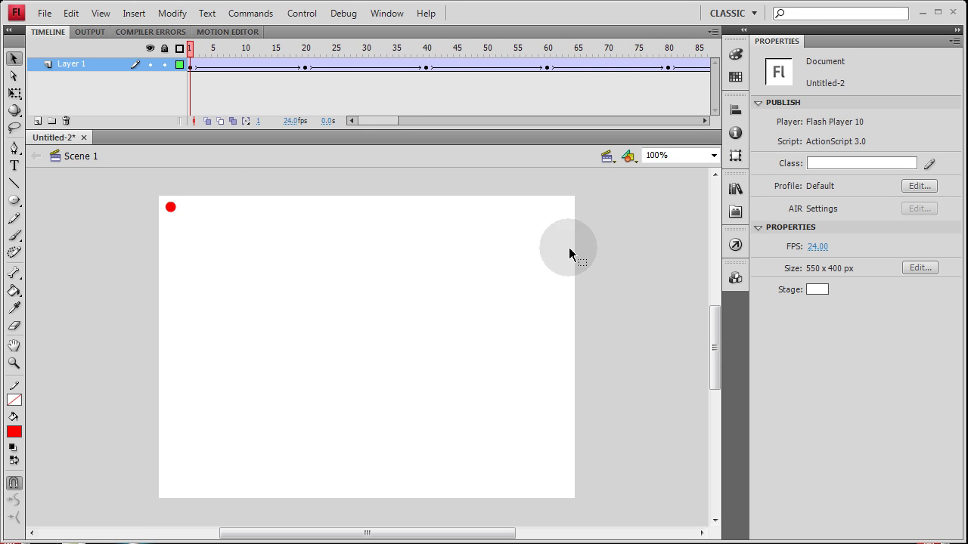
key(ctrl+Return)
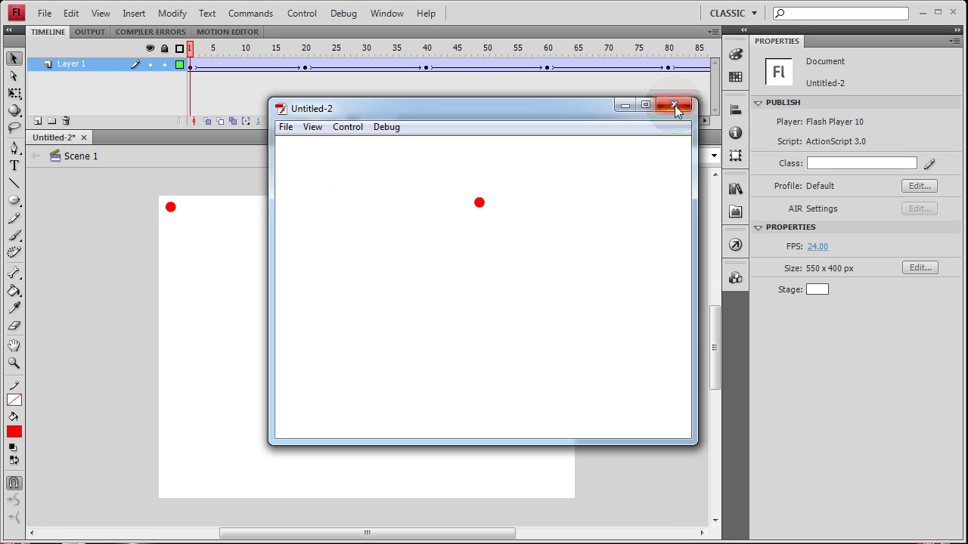
click(673, 106)
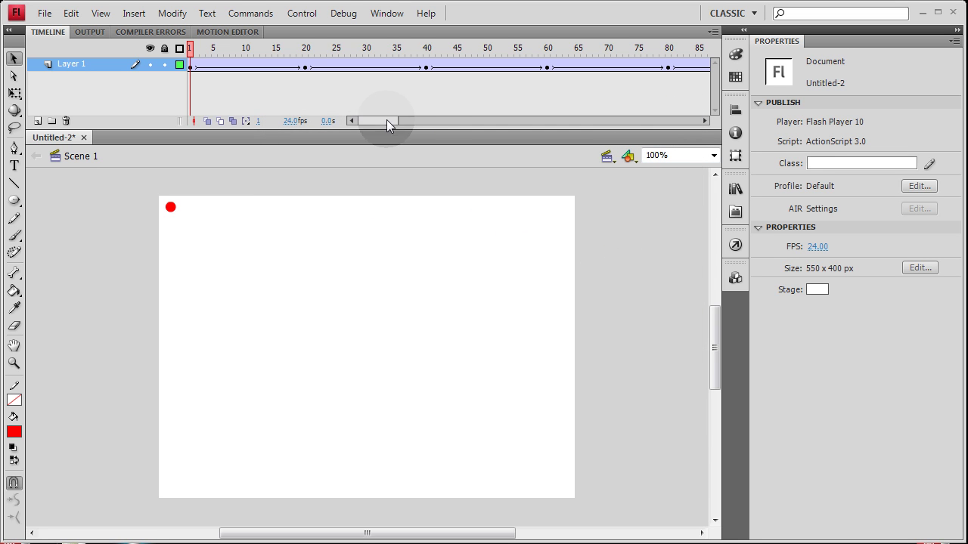
drag(385, 120, 39, 121)
Add Layer 2 and import the stupidRedBall sound into the library
click(37, 121)
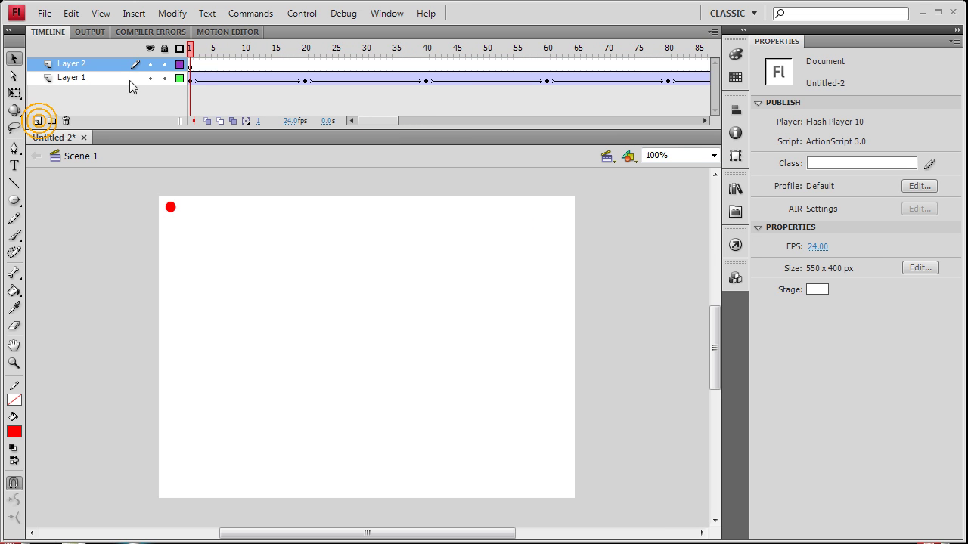
click(189, 64)
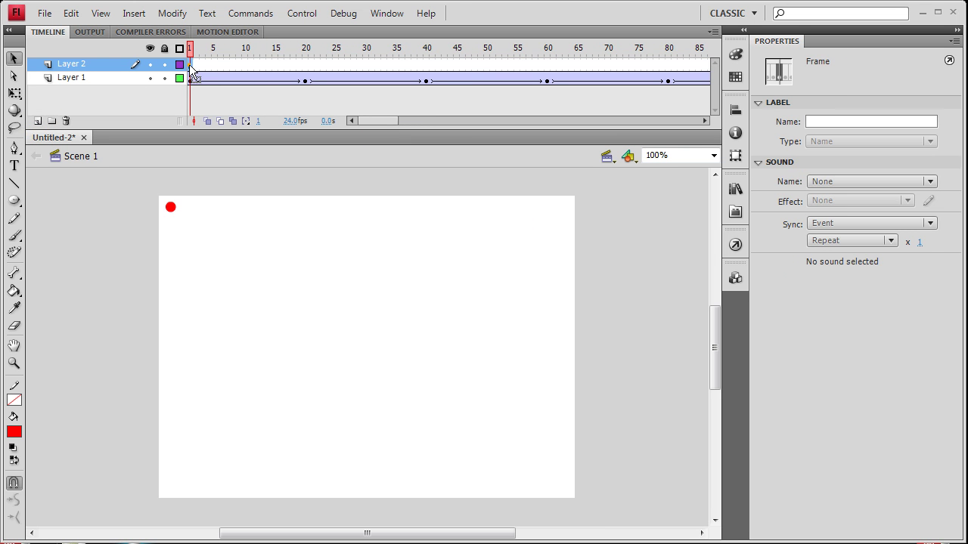
click(44, 13)
mouse_move(92, 262)
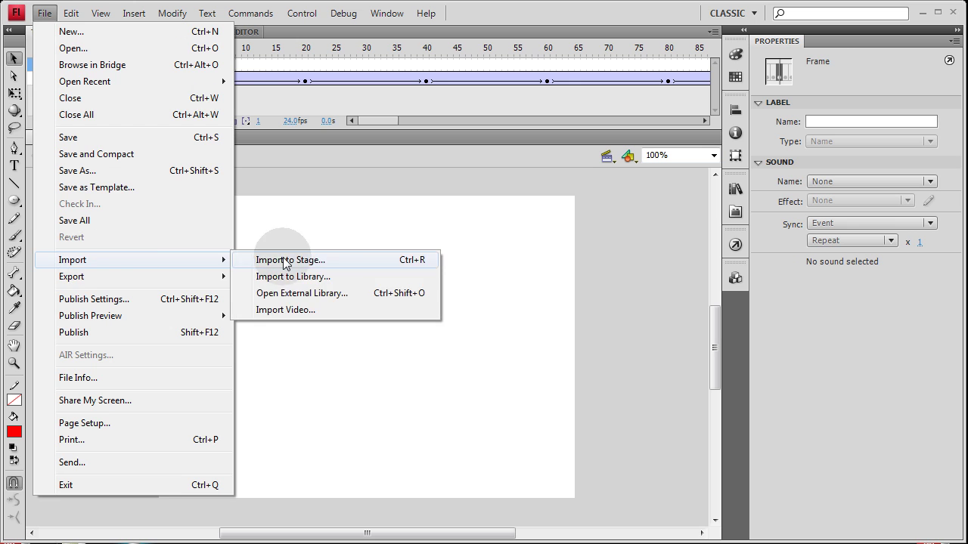
click(276, 275)
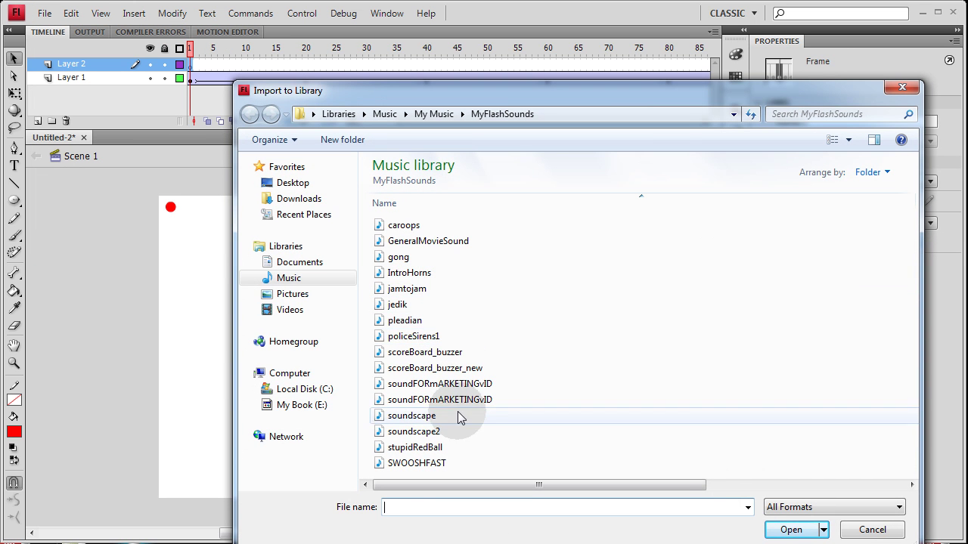
double_click(421, 448)
Assign stupidRedBall.mp3 as the sound on Layer 2's frame 1
click(235, 212)
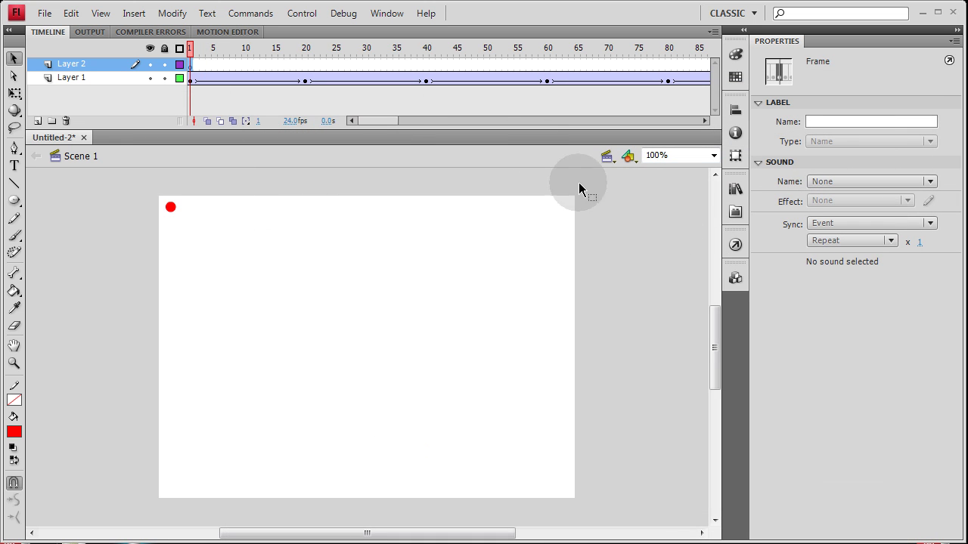
click(189, 64)
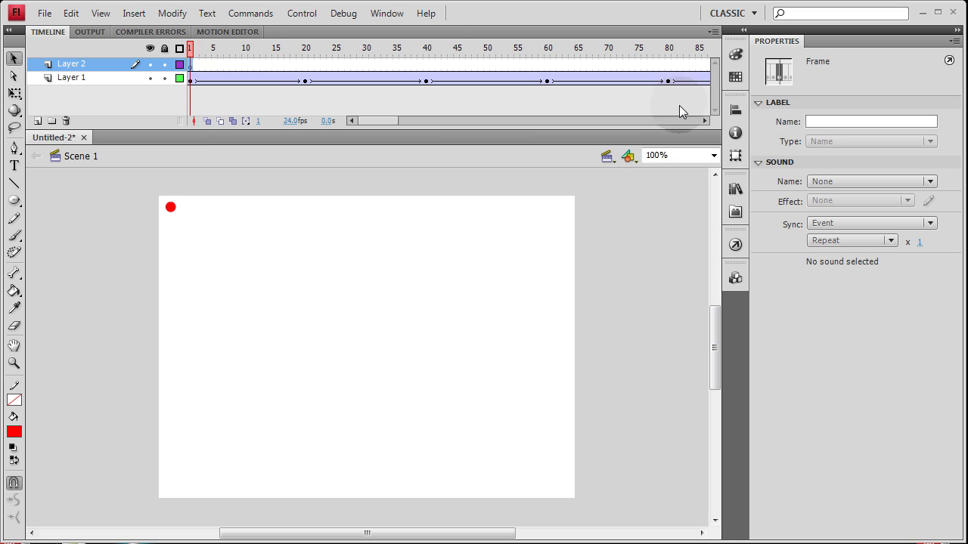
click(252, 70)
click(196, 67)
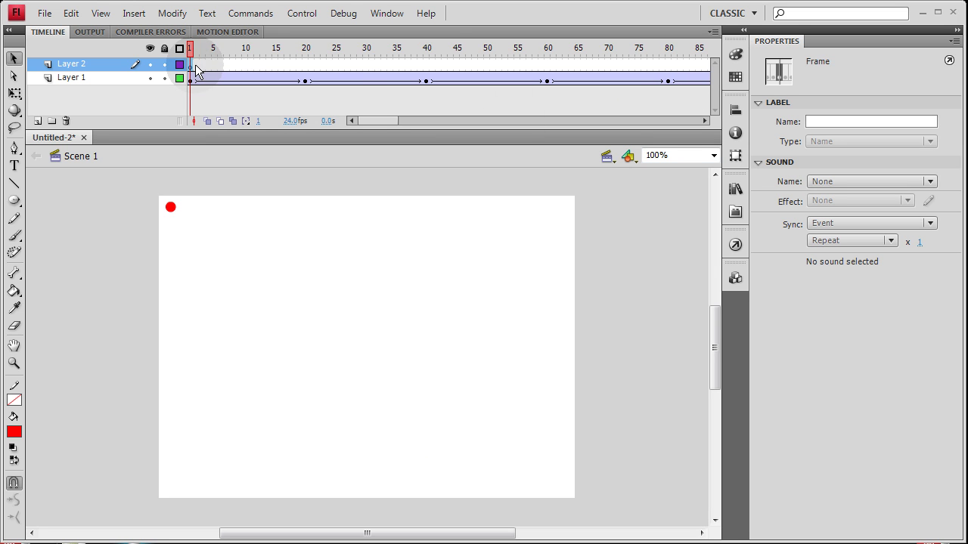
click(930, 182)
click(872, 217)
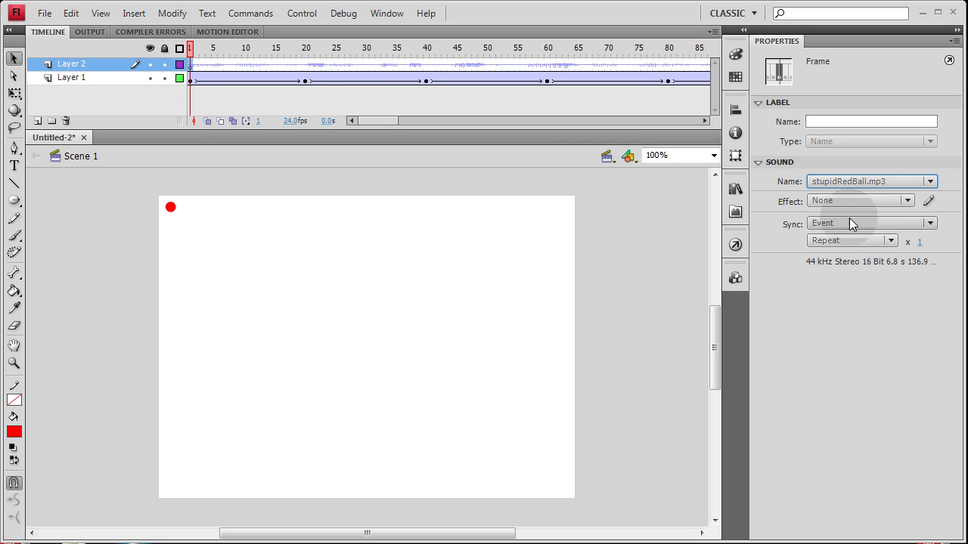
click(628, 249)
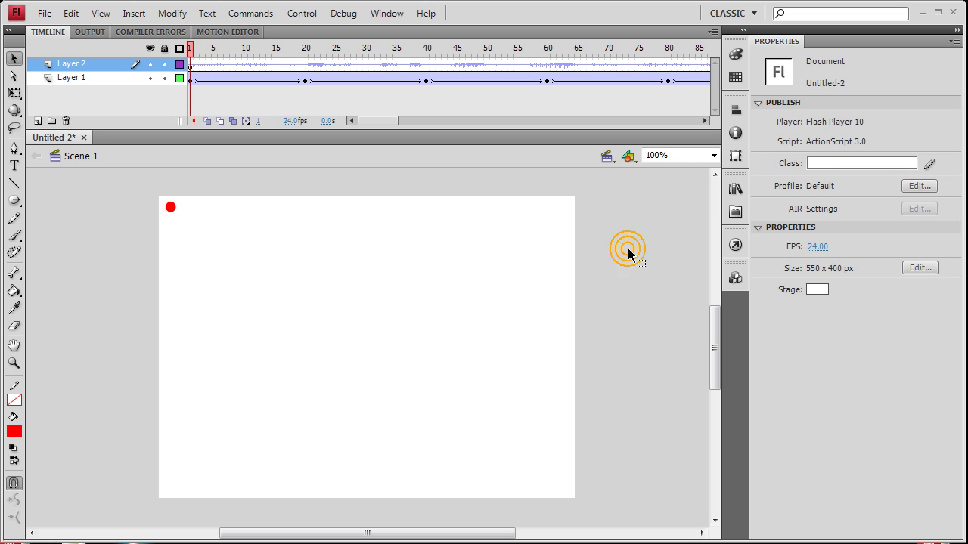
key(ctrl+Return)
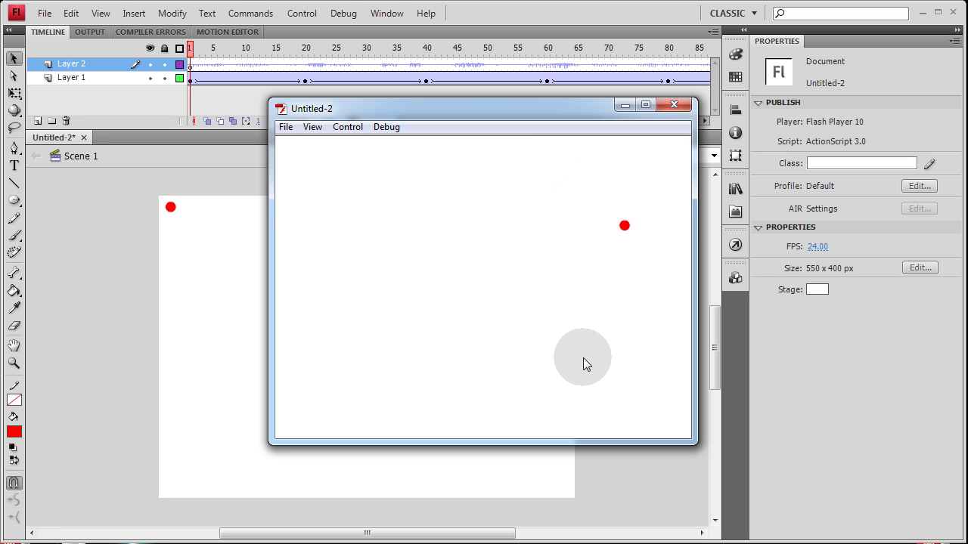
click(685, 105)
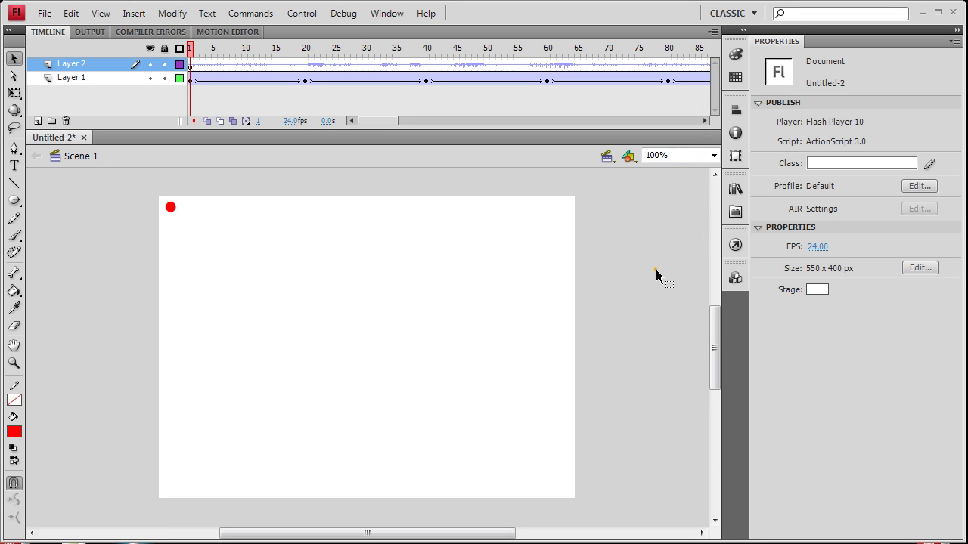
click(656, 275)
key(ctrl+Return)
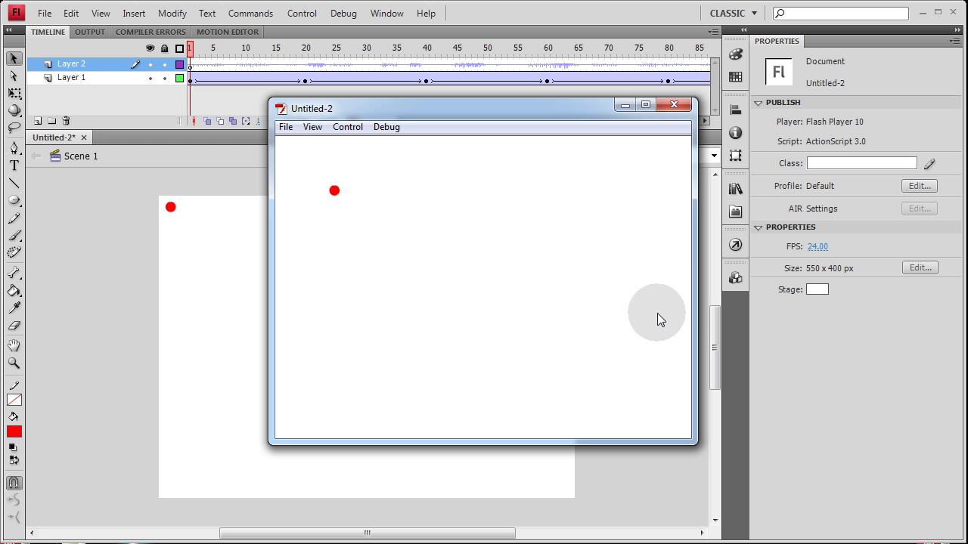
click(674, 105)
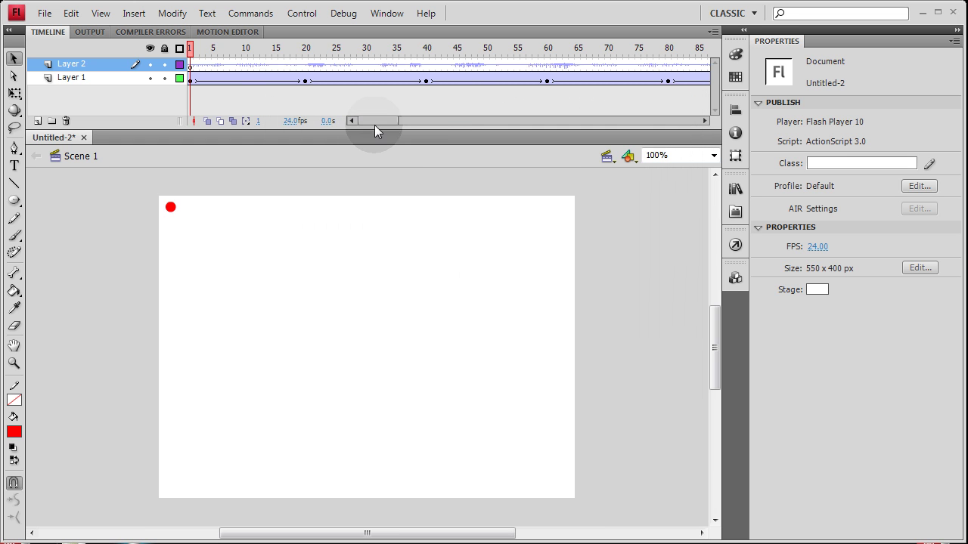
drag(376, 121, 423, 121)
Add Layer 3 and put a stop(); action on its frame 130
click(415, 65)
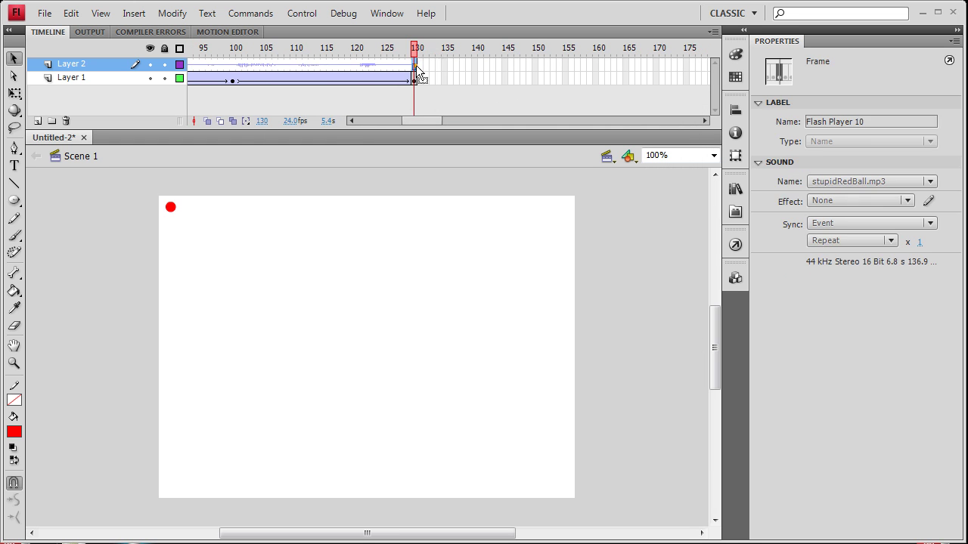
click(36, 121)
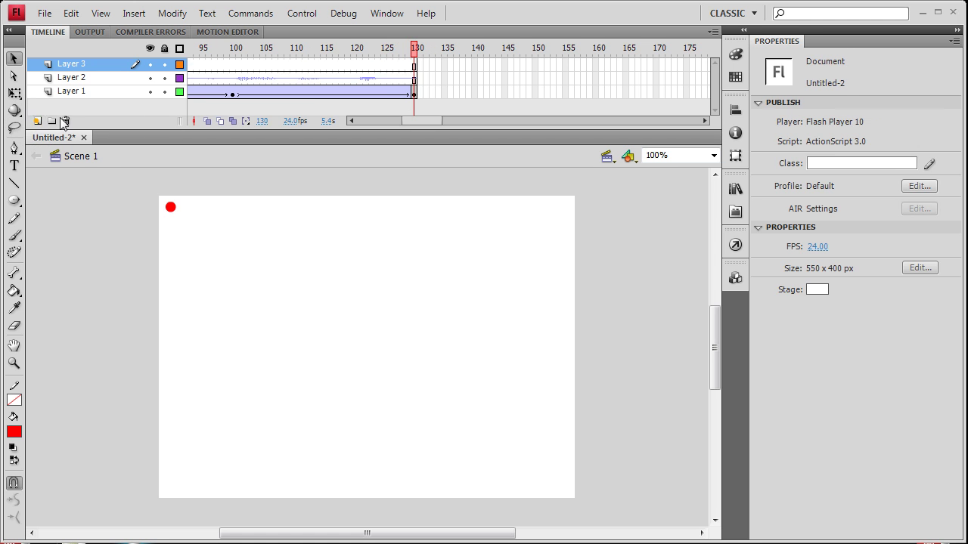
click(415, 63)
key(F9)
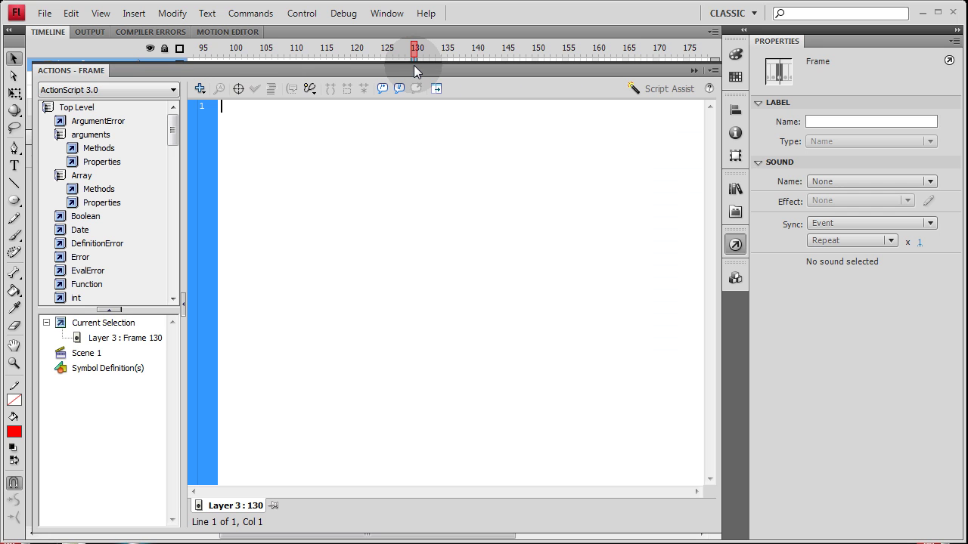
text(stop())
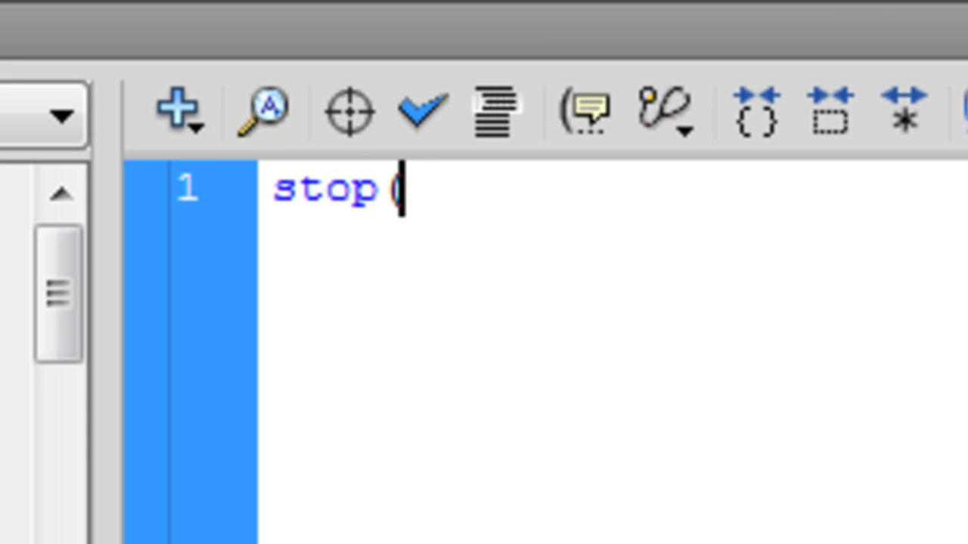
text(;)
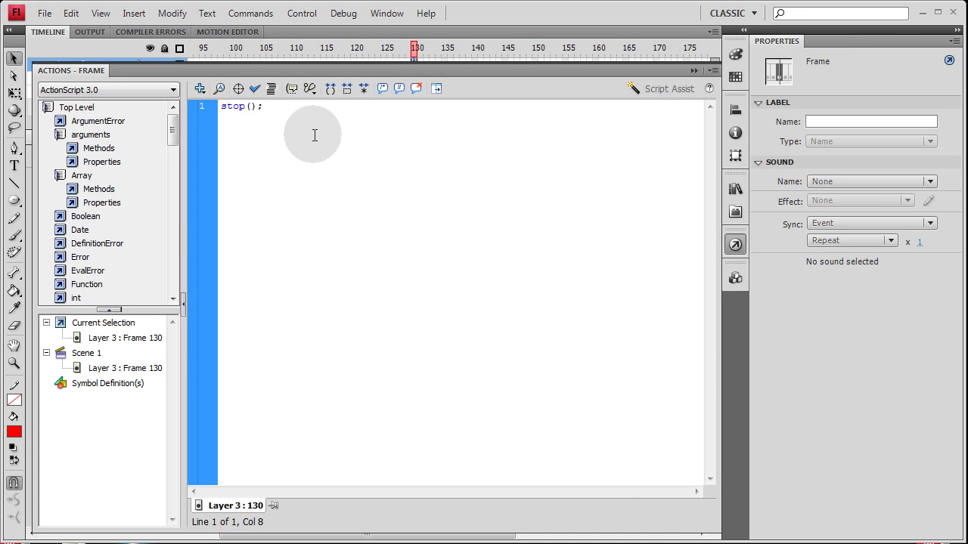
Test-play the movie with the stop action and close the player
key(F9)
key(ctrl+Return)
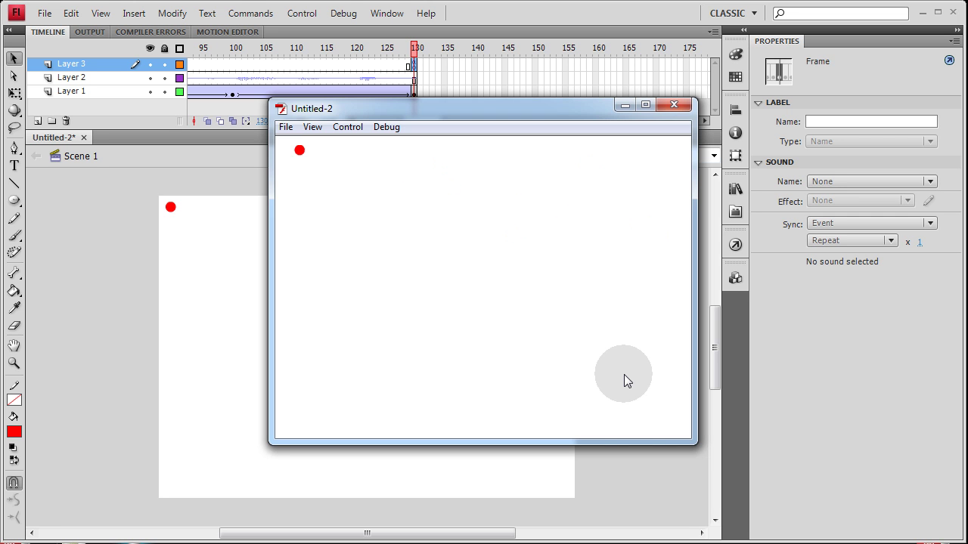
click(674, 106)
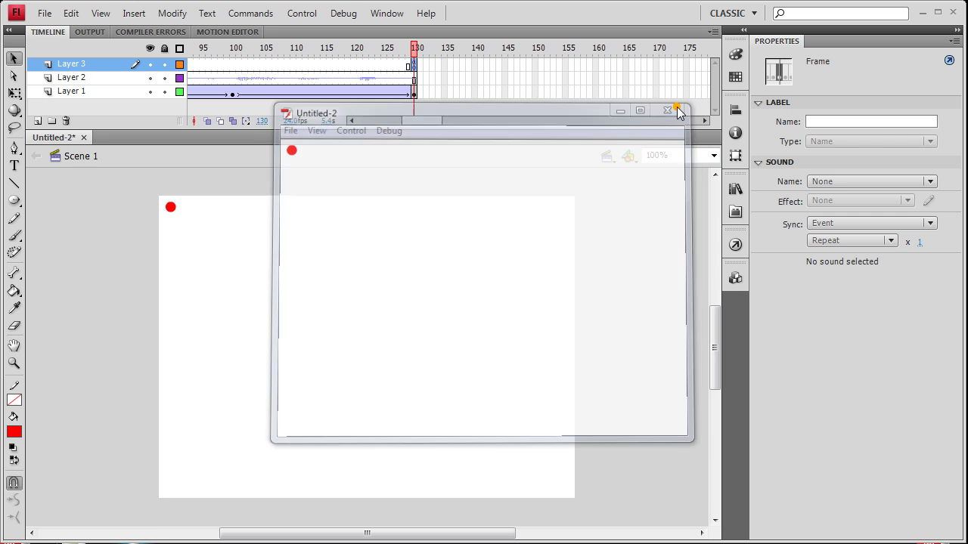